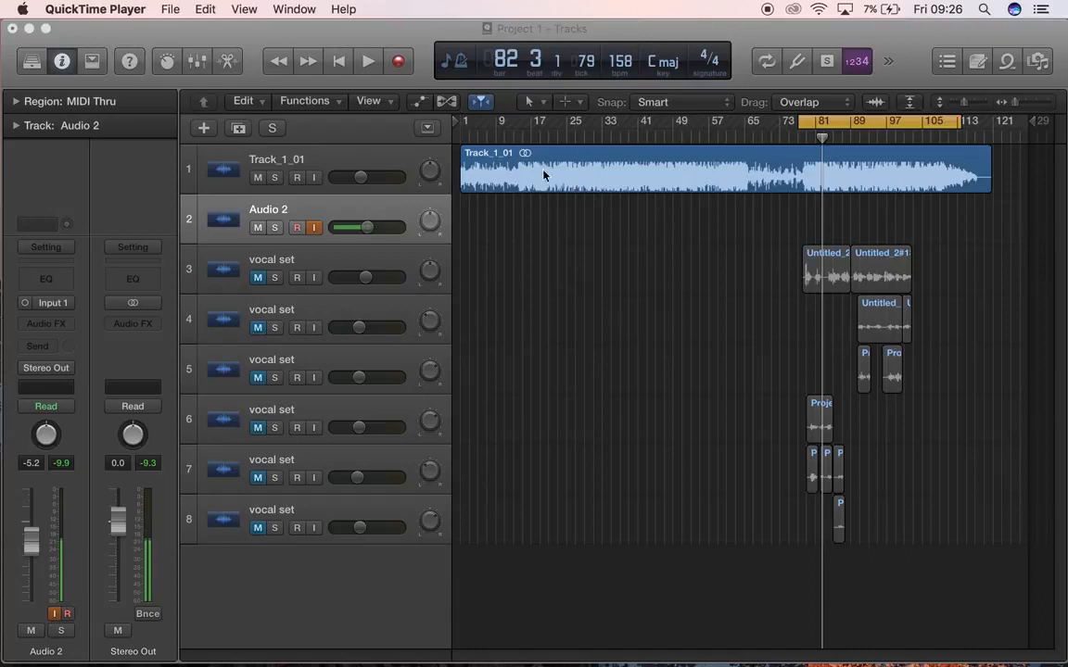
Unmute the vocal set on track 3 and play the section back with the backing track.
left_click(260, 278)
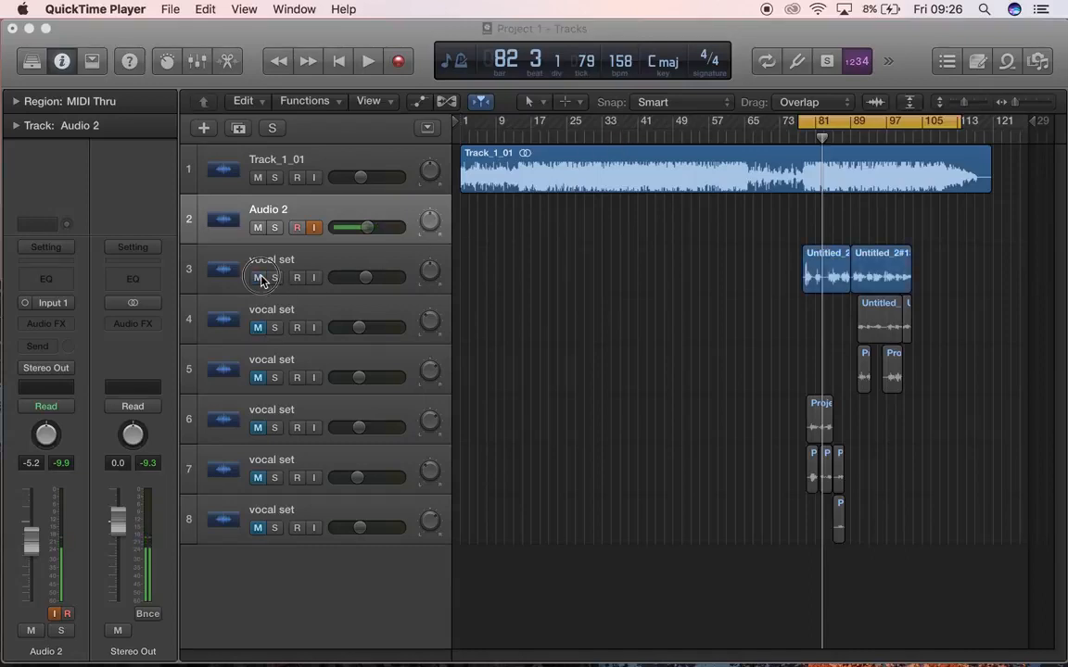
key("space")
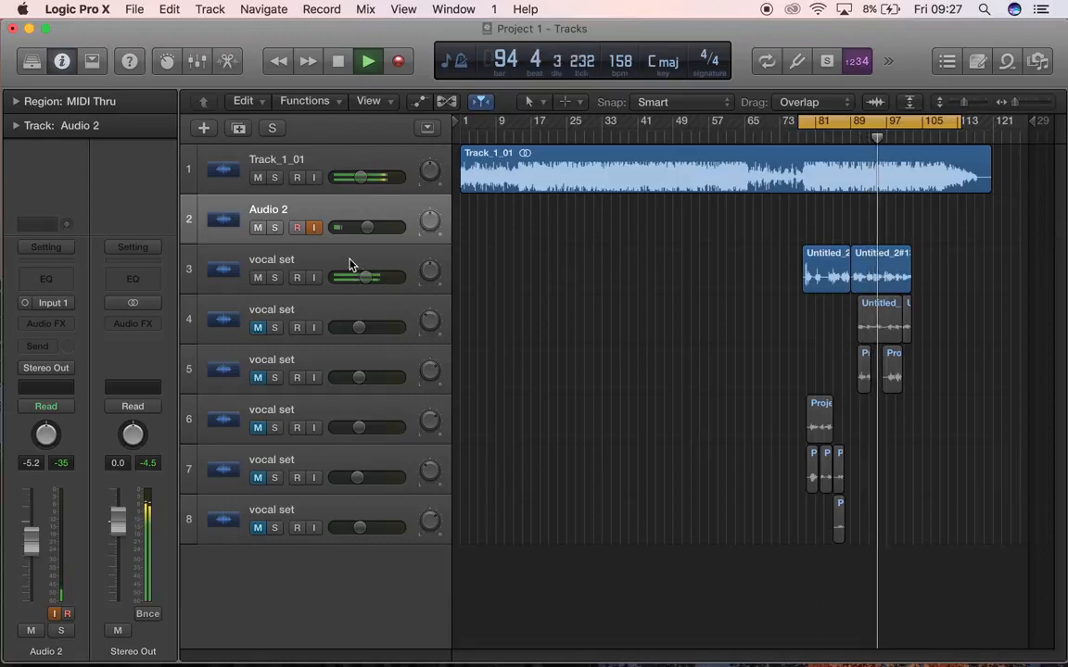
key("space")
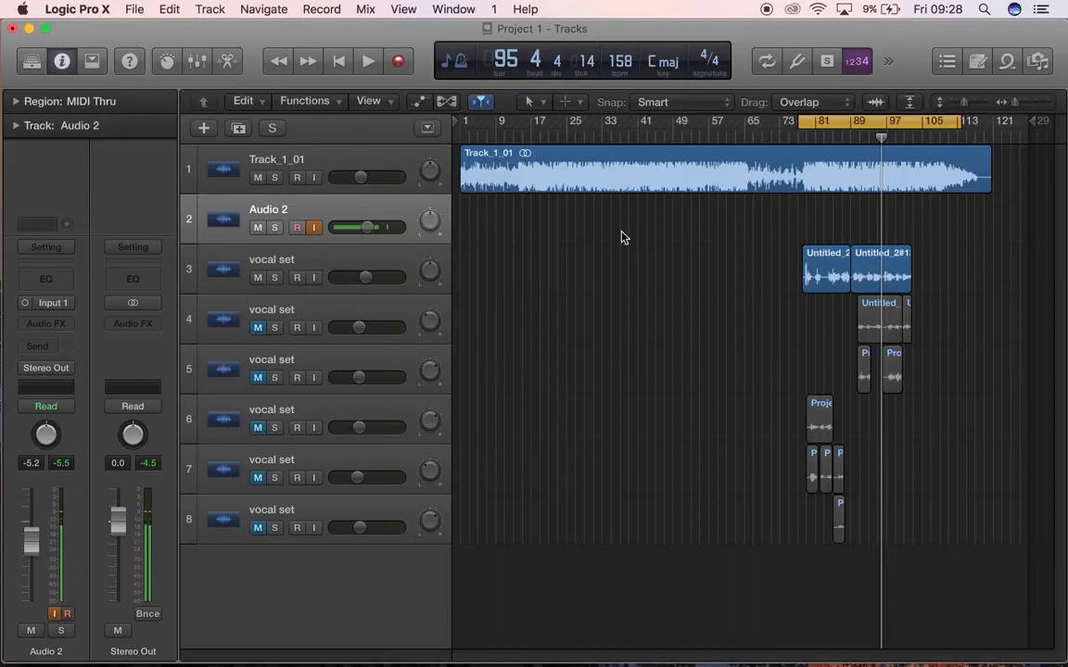
View the effects chain of the vocal set on track 3, turn on cycle mode and reselect the Audio 2 track.
left_click(363, 266)
scroll(54, 244, "down", 3)
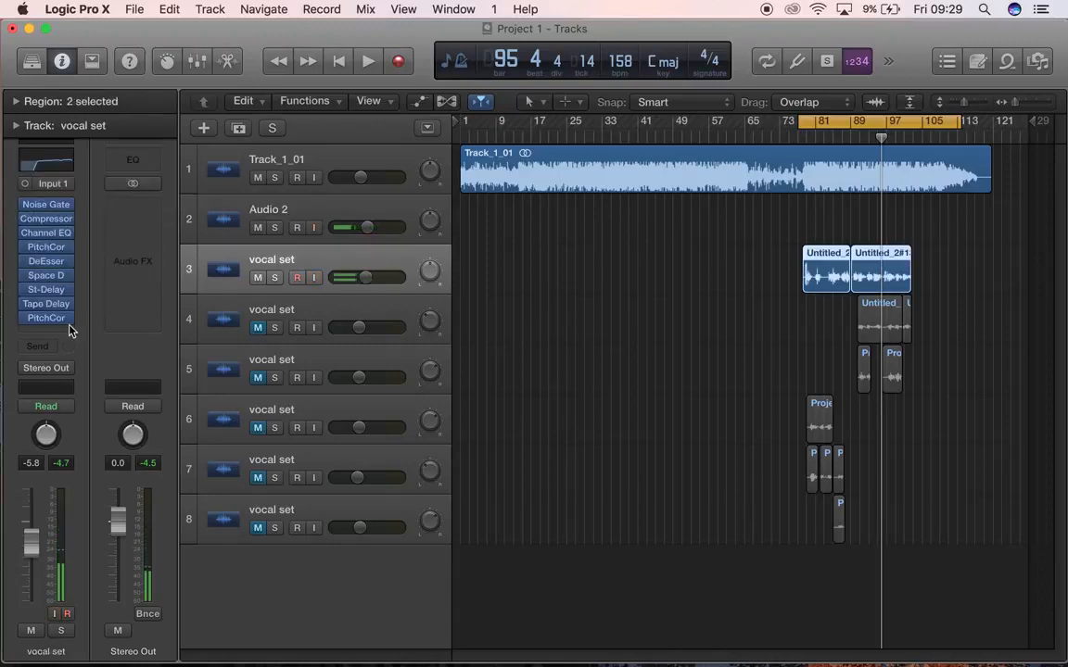
left_click(222, 219)
key("c")
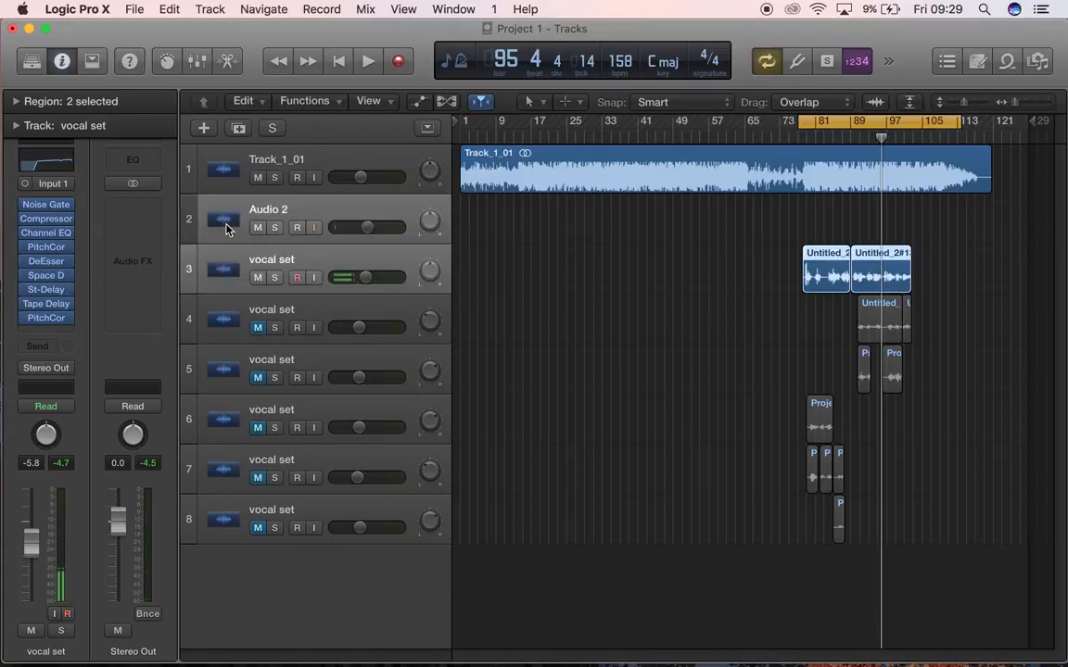
left_click(306, 220)
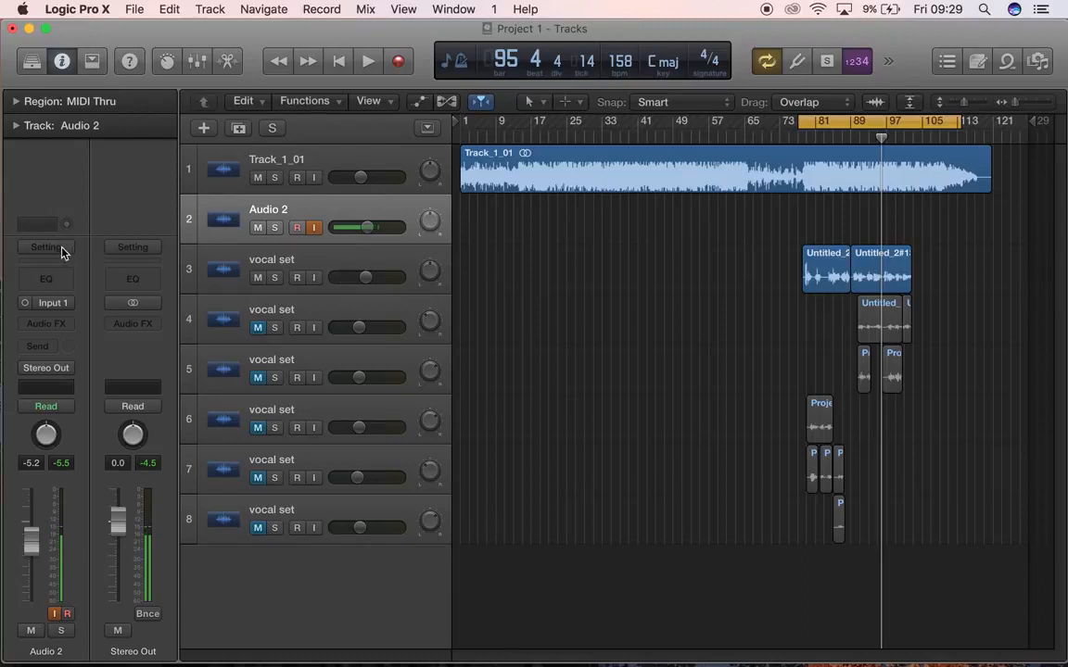
Insert the Pitch Correction plug-in on the Audio 2 track and switch the effect off.
left_click(43, 322)
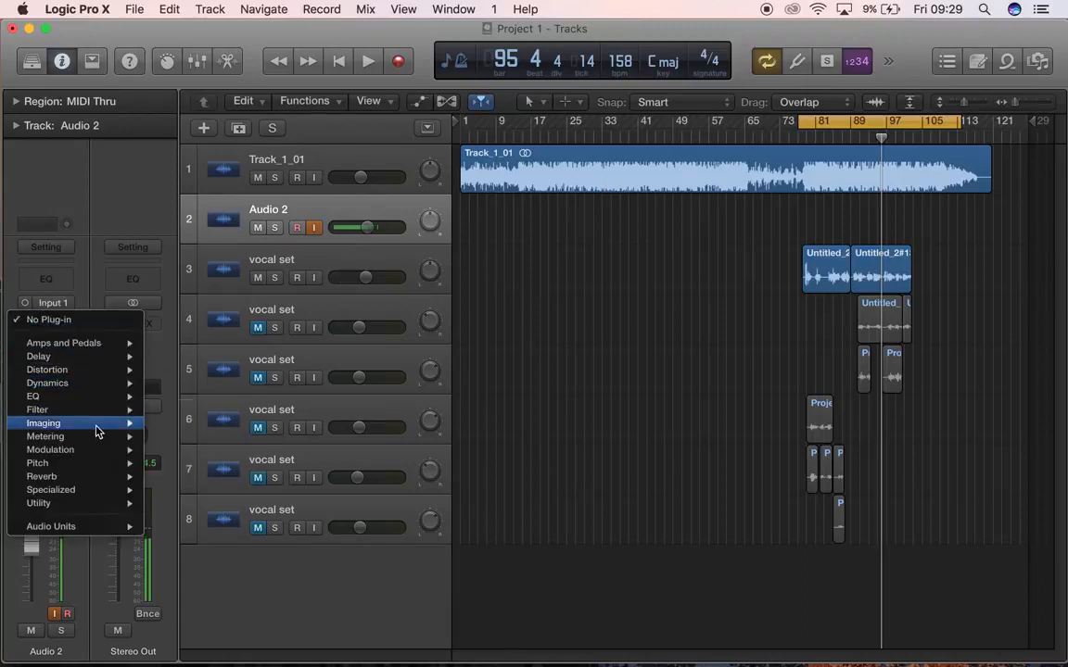
mouse_move(123, 466)
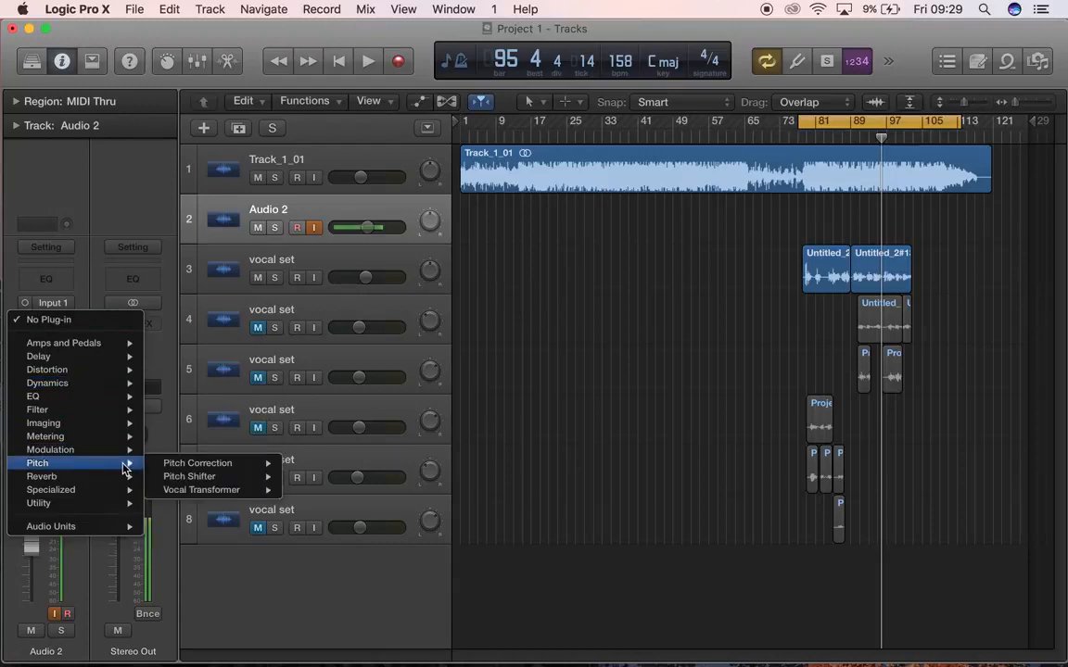
mouse_move(222, 463)
left_click(311, 463)
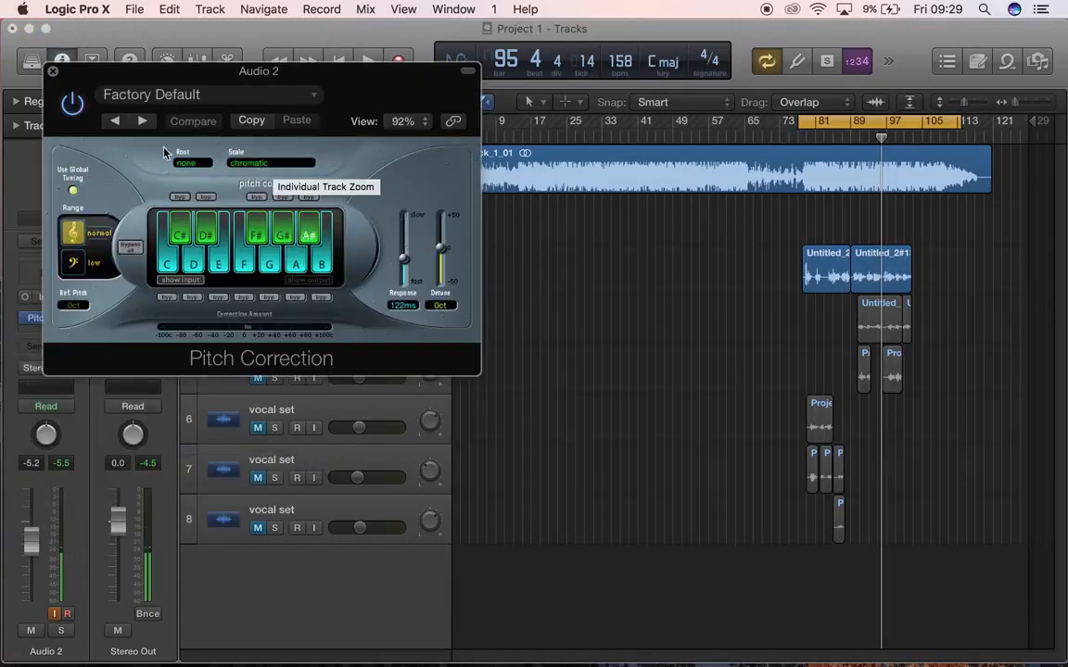
left_click(72, 104)
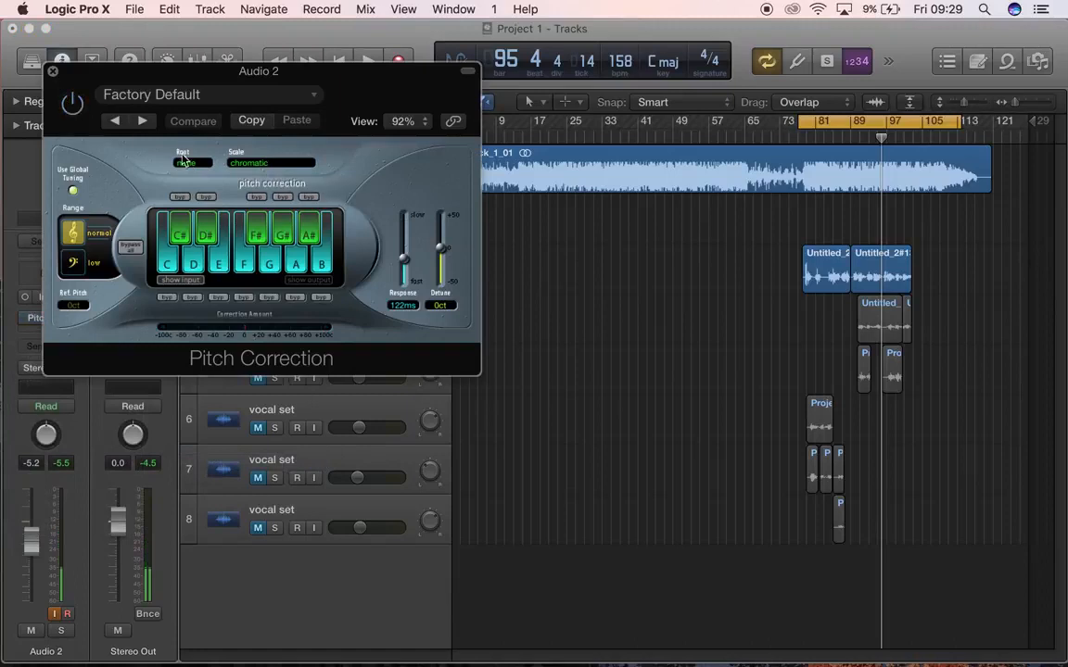
Set Audio 2's Pitch Correction scale to natural min scale and move the plug-in window clear of the track list.
left_click(250, 163)
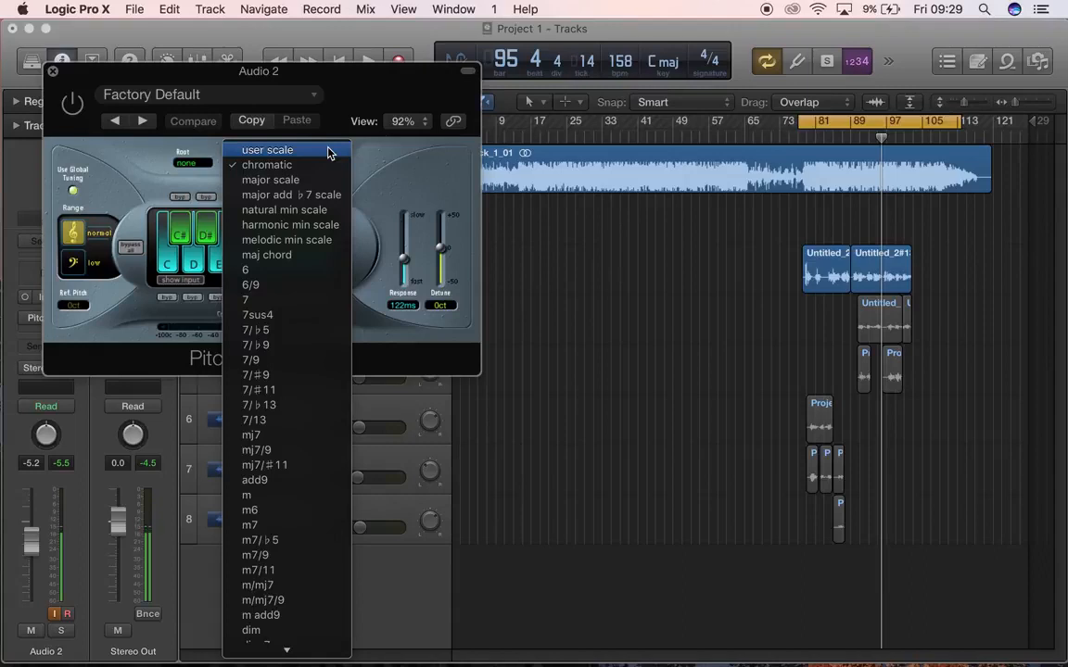
left_click(308, 211)
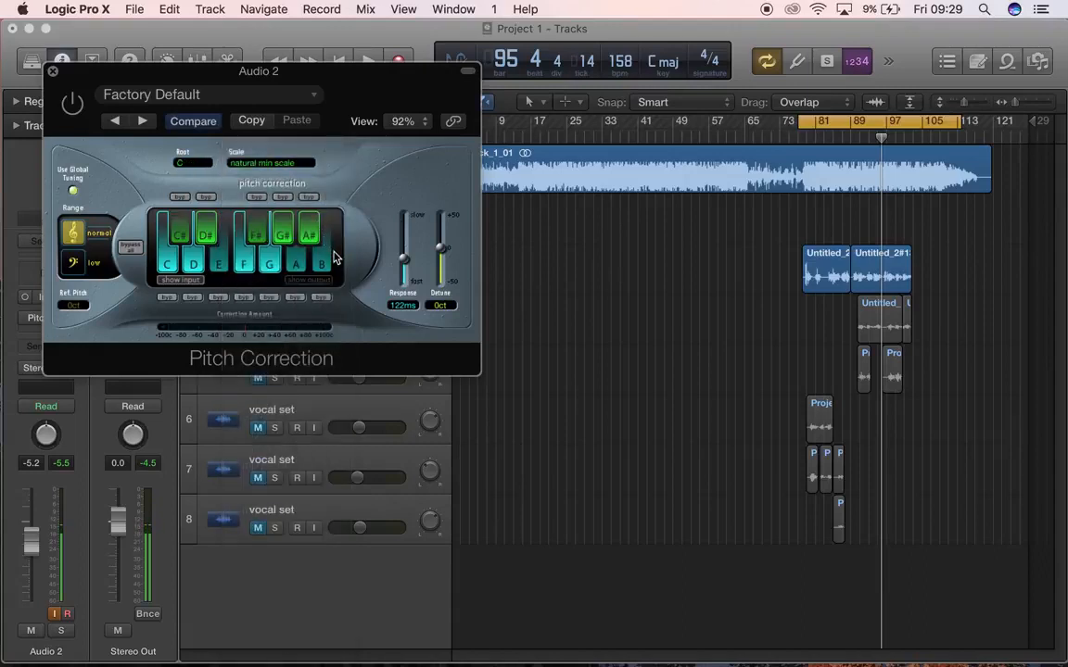
left_click_drag(365, 95, 387, 442)
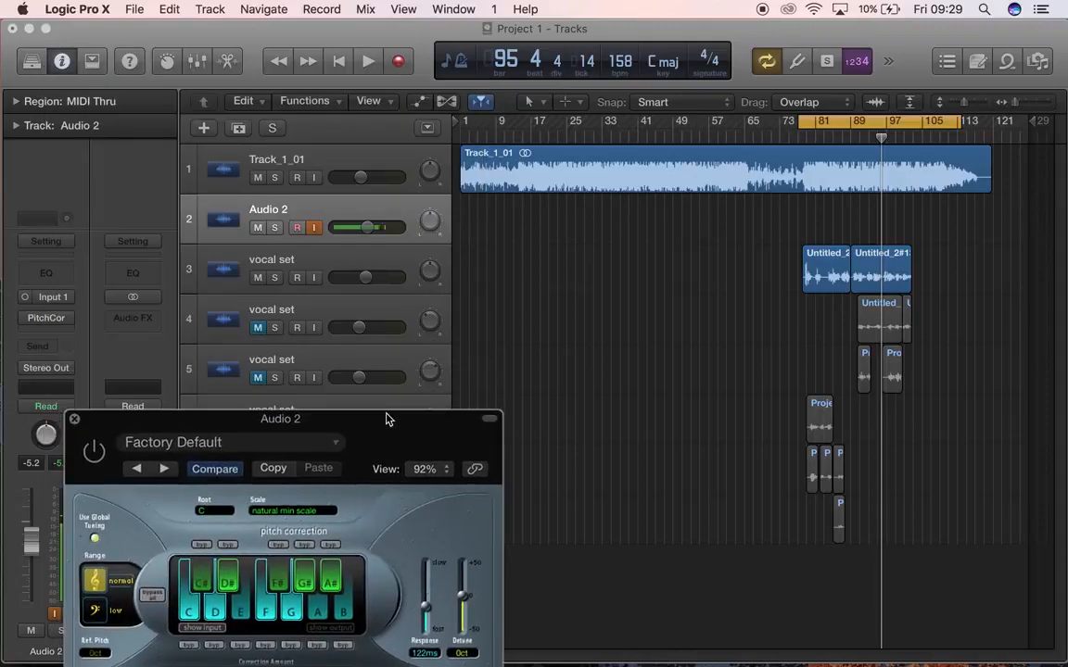
Check the root, scale and response in the first Pitch Correction on track 3's vocal set, close it and reselect Audio 2.
left_click(376, 268)
mouse_move(53, 252)
left_click(53, 251)
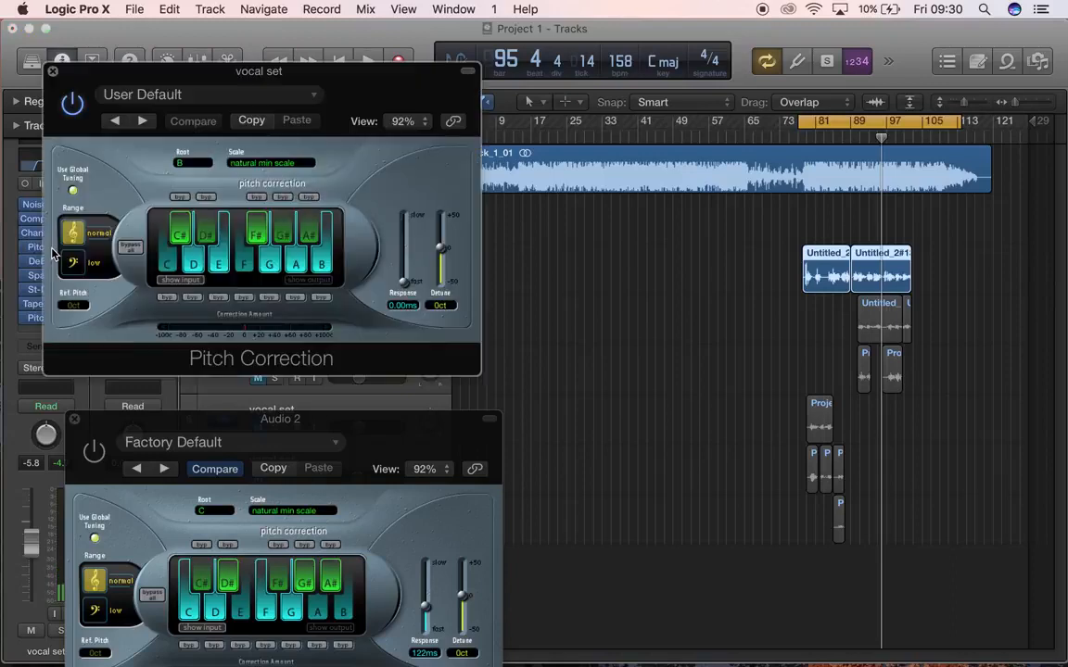
left_click(53, 72)
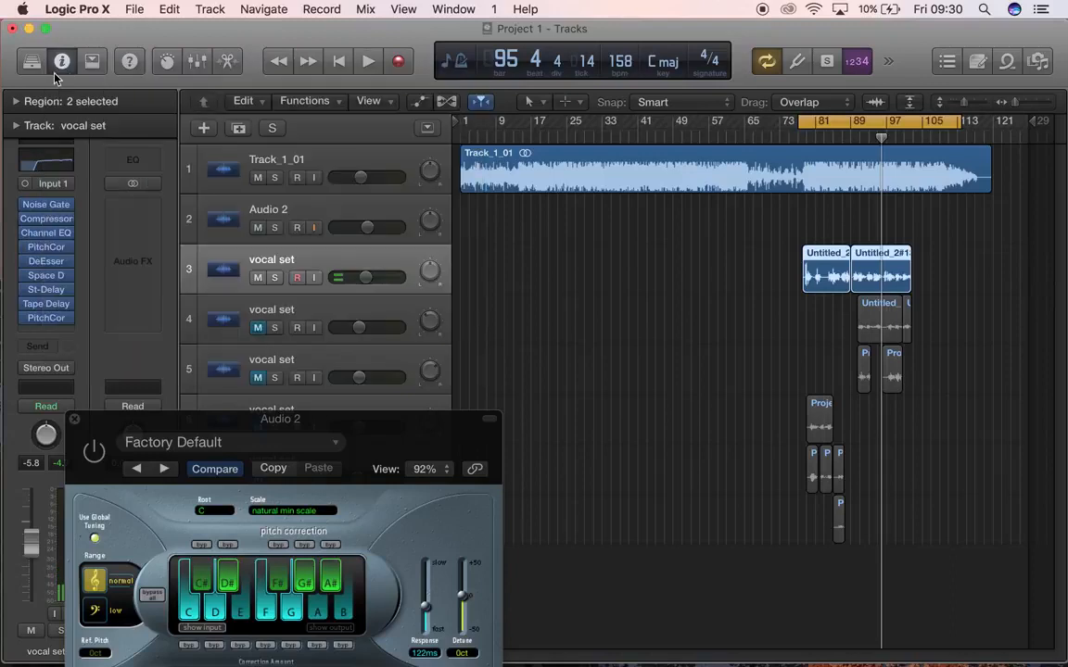
left_click(358, 216)
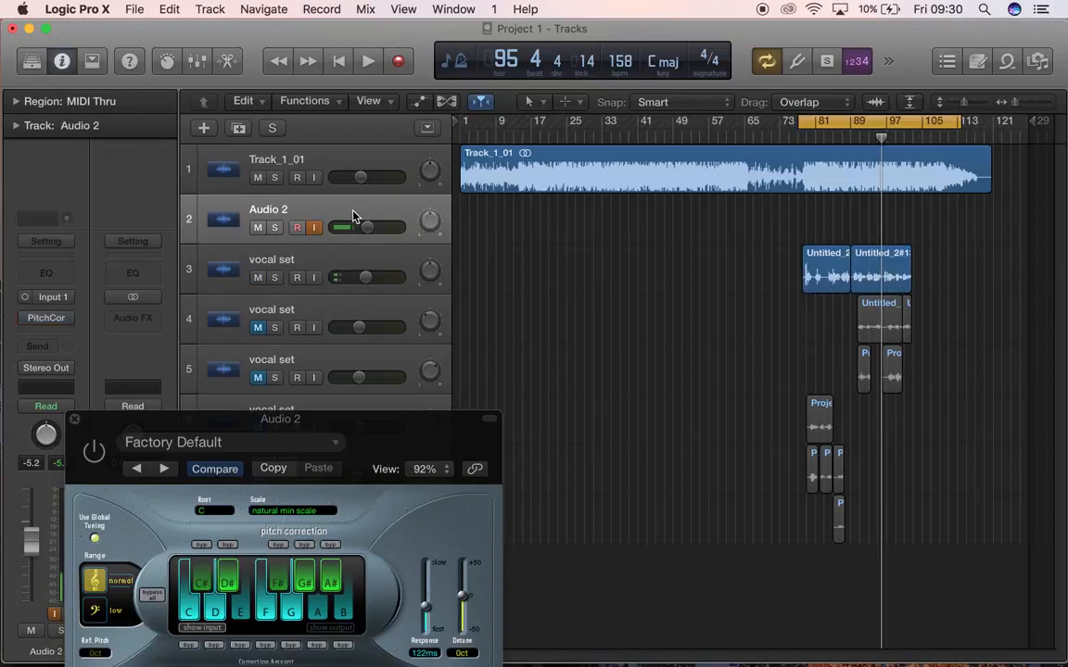
Set the Audio 2 Pitch Correction root to B and its response to the fastest value, 0.00 ms.
left_click(211, 476)
left_click(212, 642)
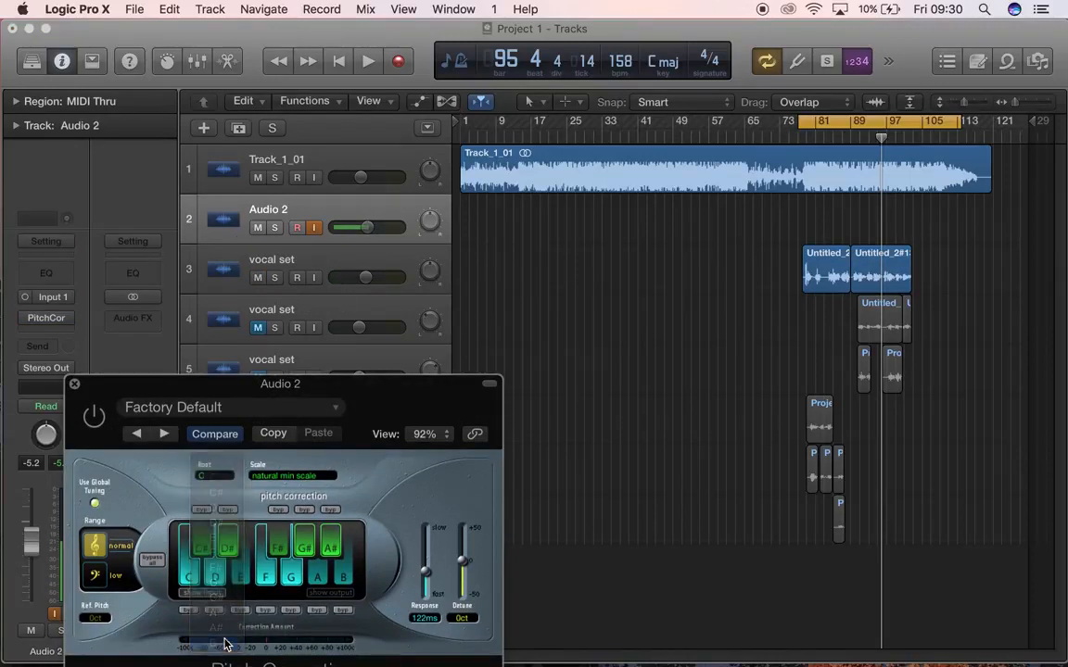
mouse_move(425, 579)
left_mouse_down()
mouse_move(422, 602)
mouse_move(425, 581)
left_mouse_up()
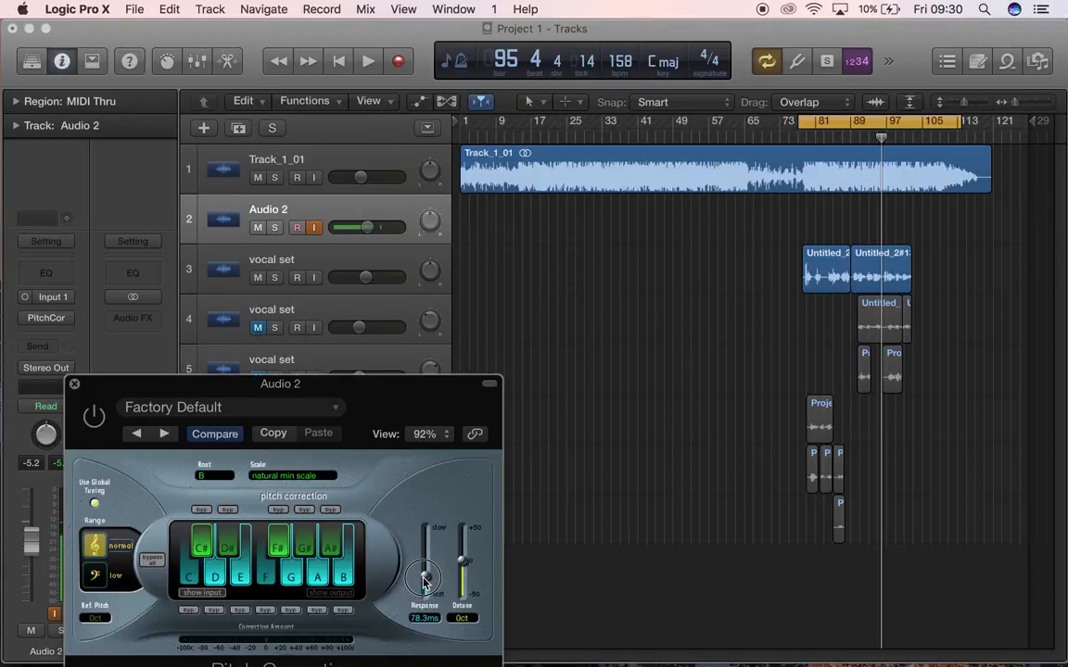
left_click_drag(425, 580, 427, 568)
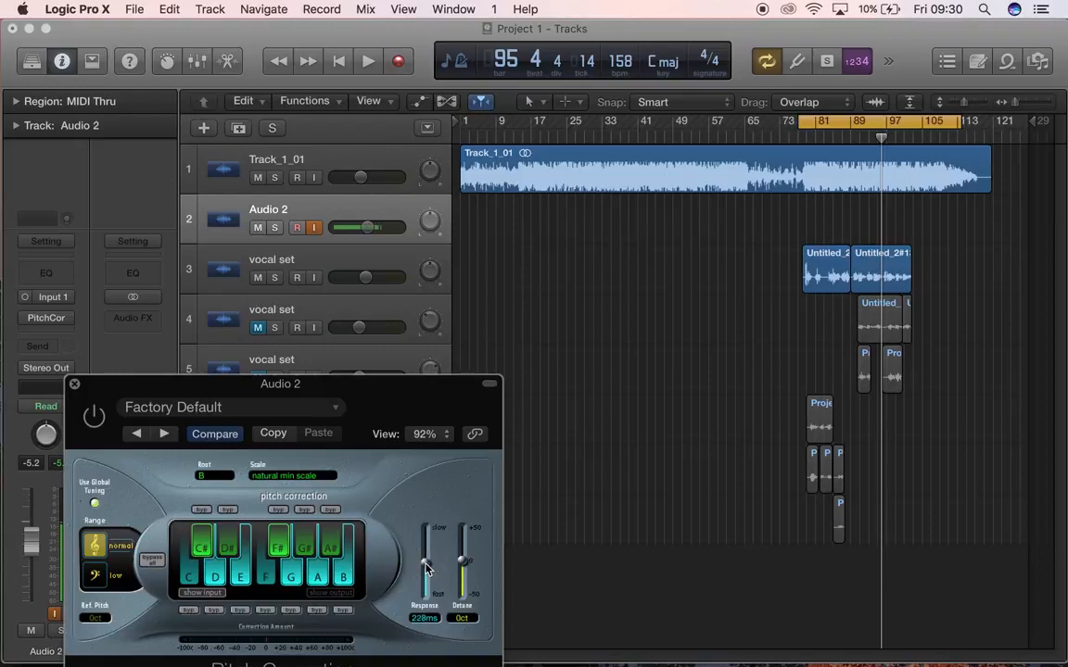
left_click_drag(426, 567, 422, 658)
Review the scale and root options in Audio 2's Pitch Correction, keeping natural min scale and B, and close the plug-in.
left_click(314, 479)
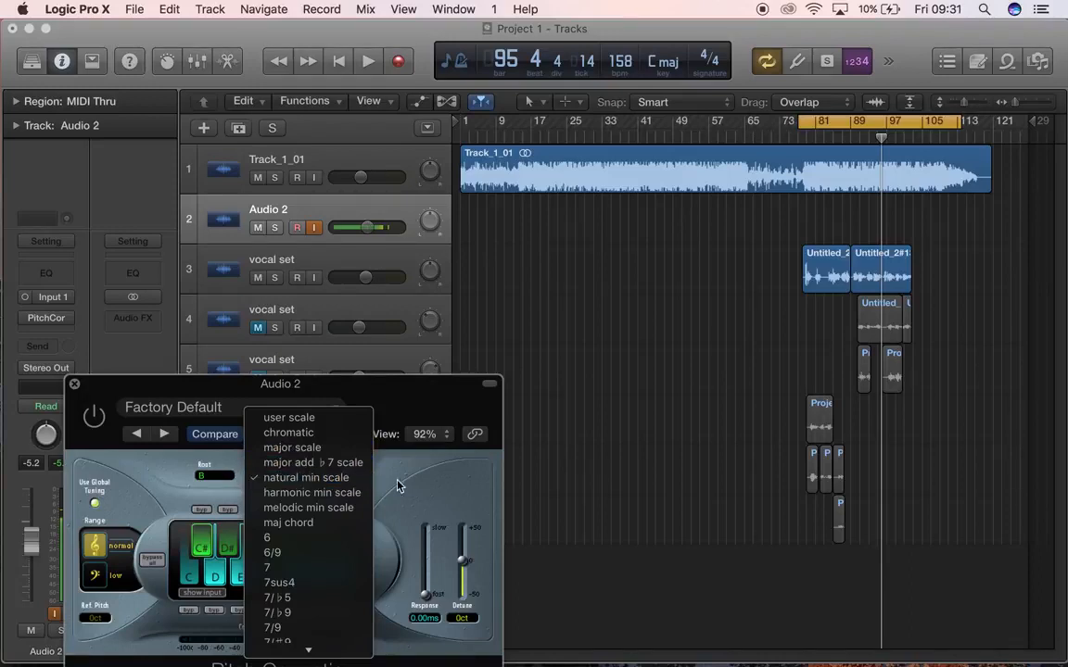
left_click(343, 479)
left_click(211, 479)
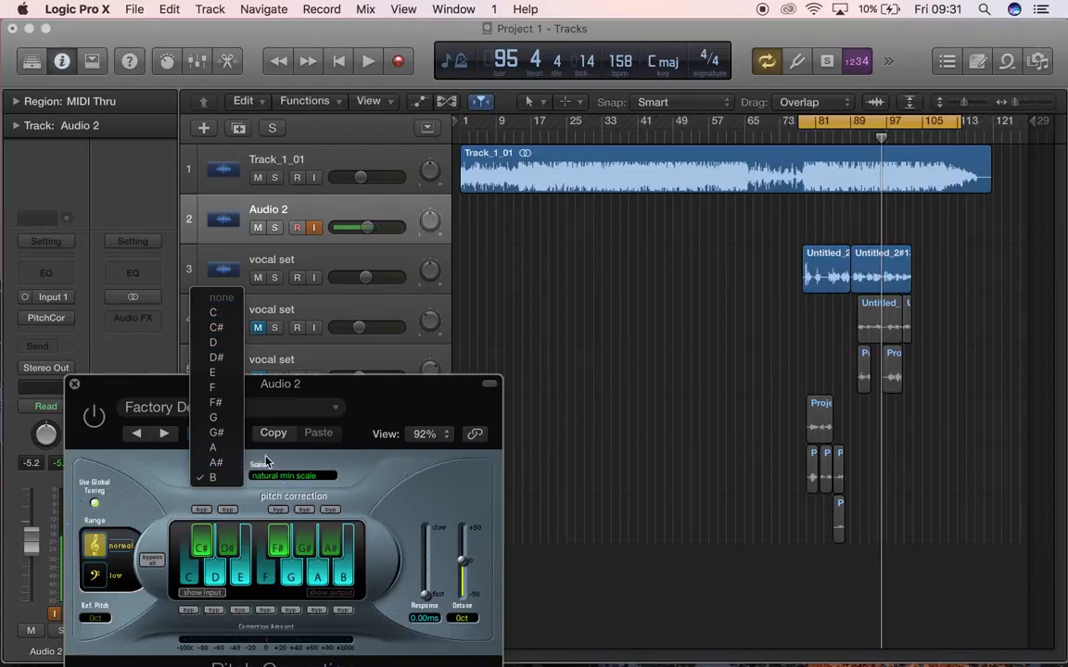
left_click(76, 382)
left_click(75, 383)
Open the last Pitch Correction on track 3's vocal set, set its root to B and play the section to hear it.
left_click(392, 256)
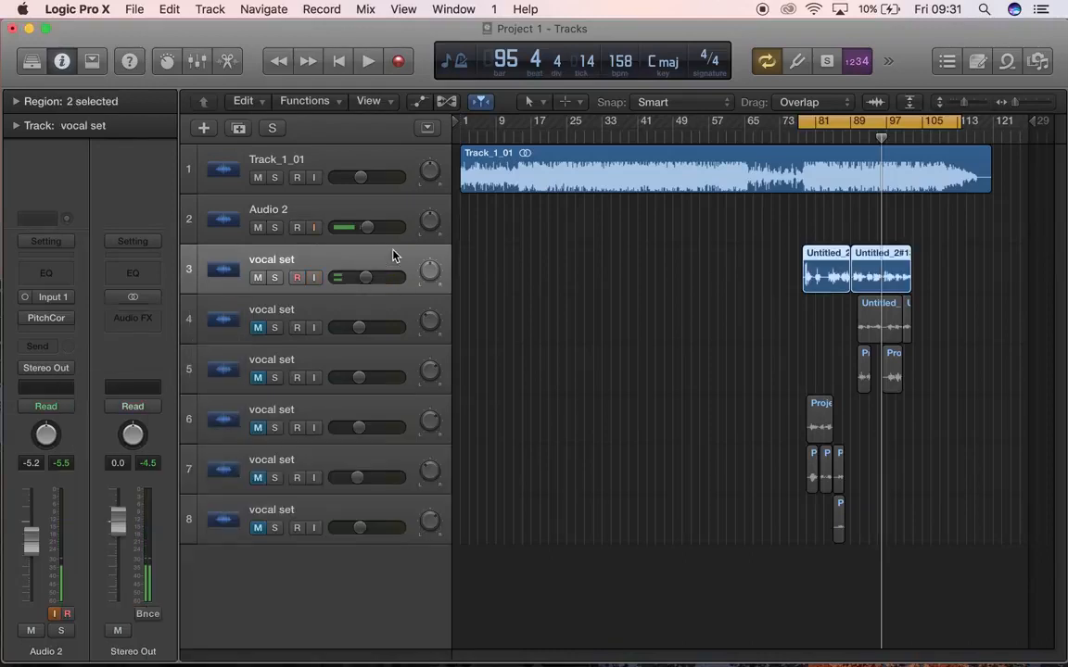
left_click(46, 317)
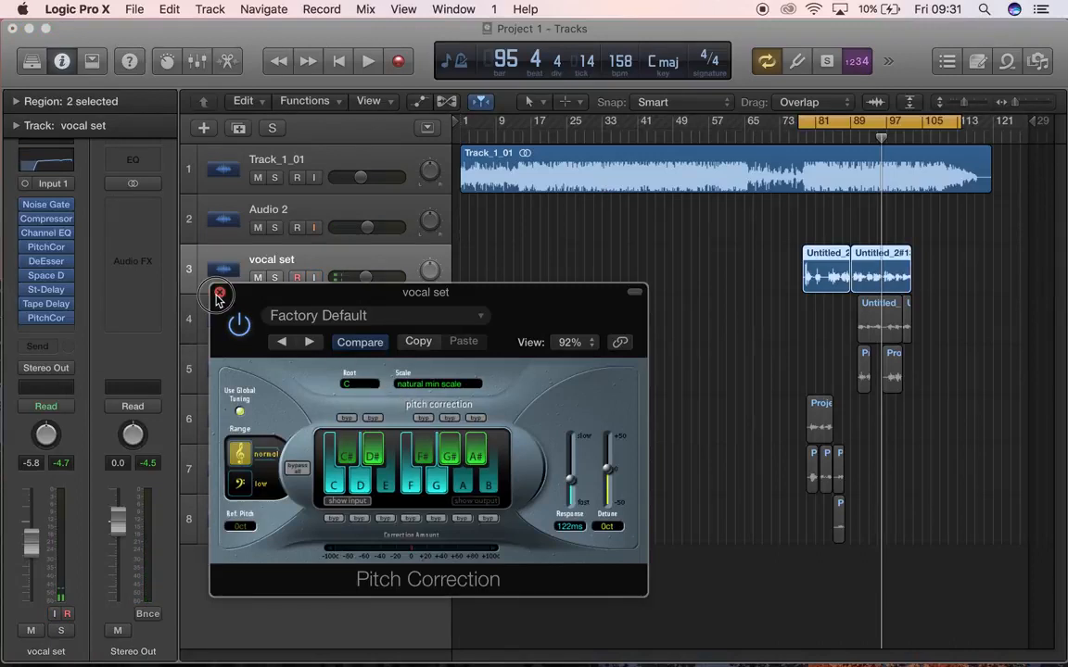
left_click(360, 384)
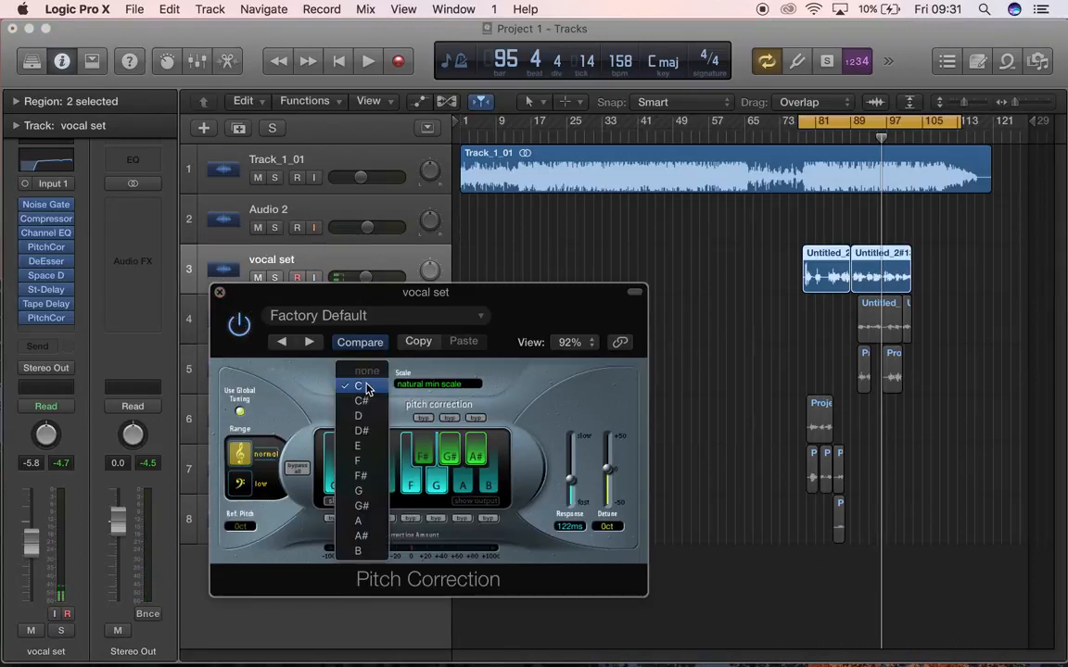
left_click(358, 553)
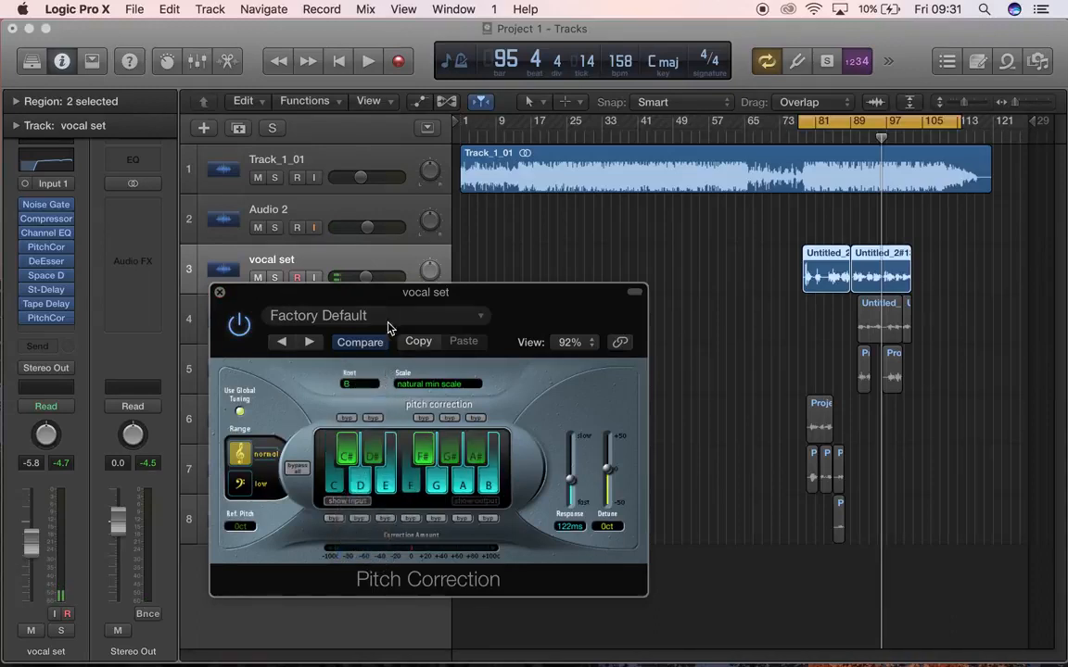
key("space")
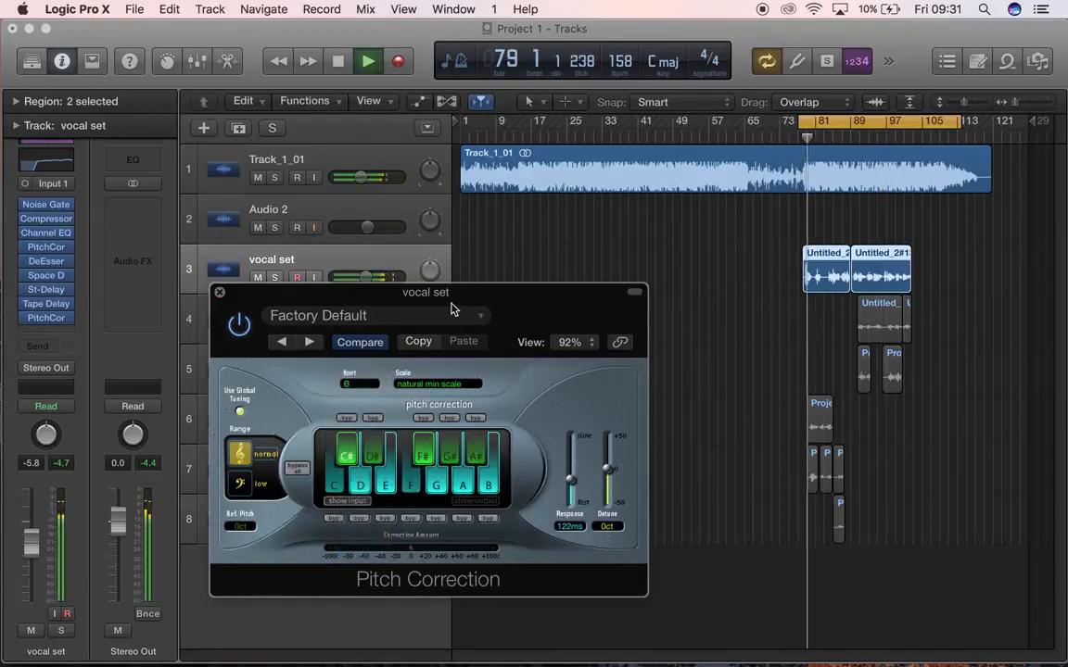
key("space")
Change the root of track 3's Pitch Correction to C and play the section to compare the vocal.
left_click(410, 219)
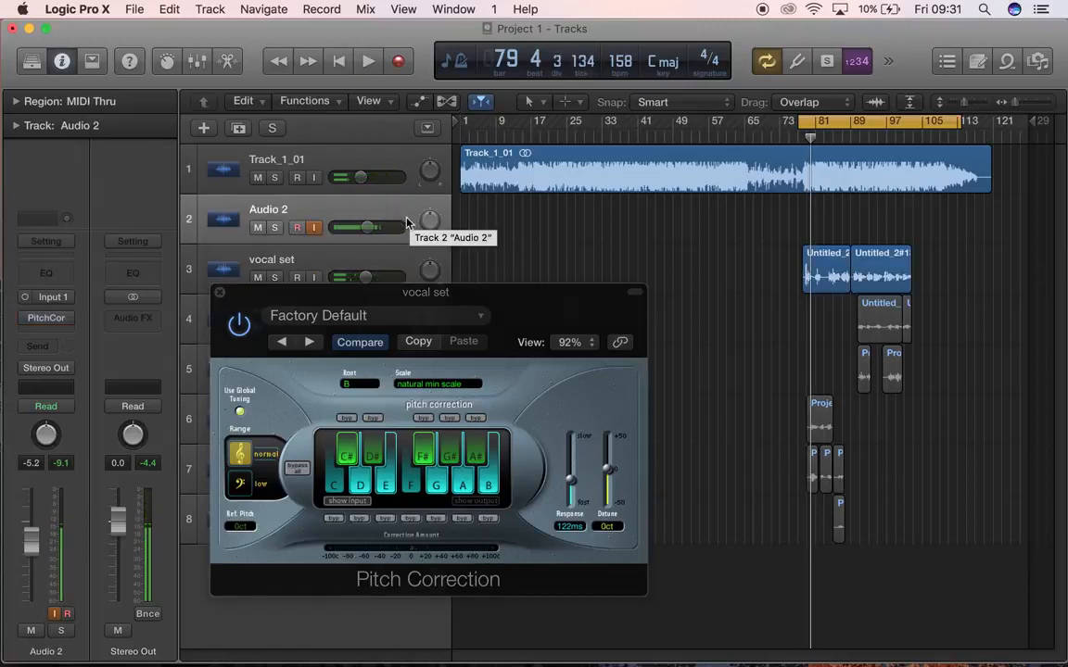
left_click(390, 262)
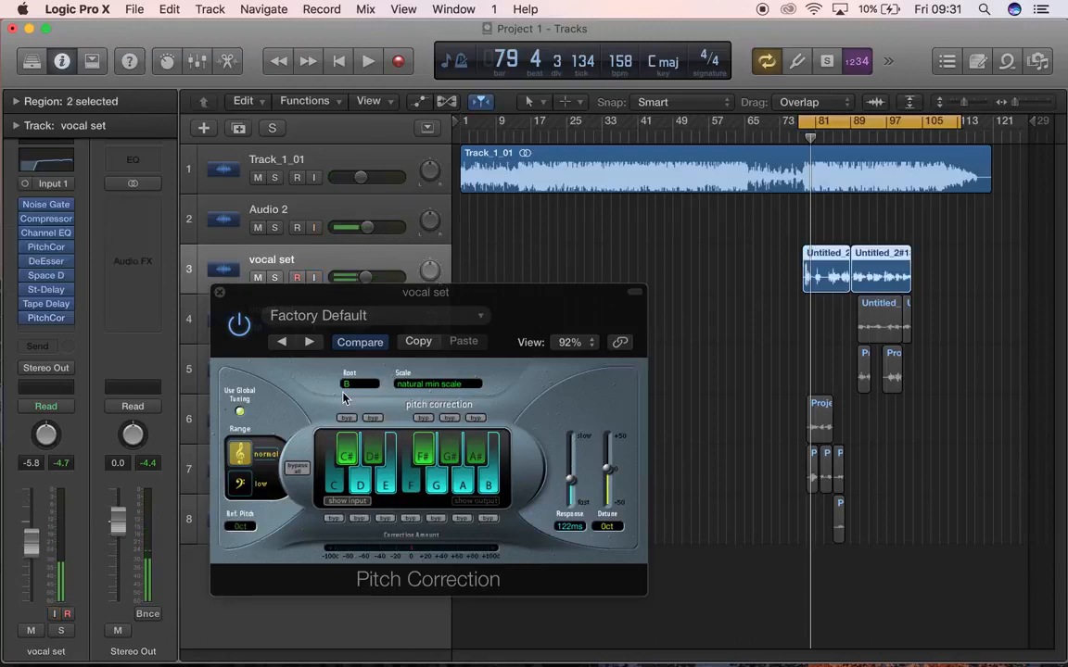
left_click(344, 394)
left_click(344, 212)
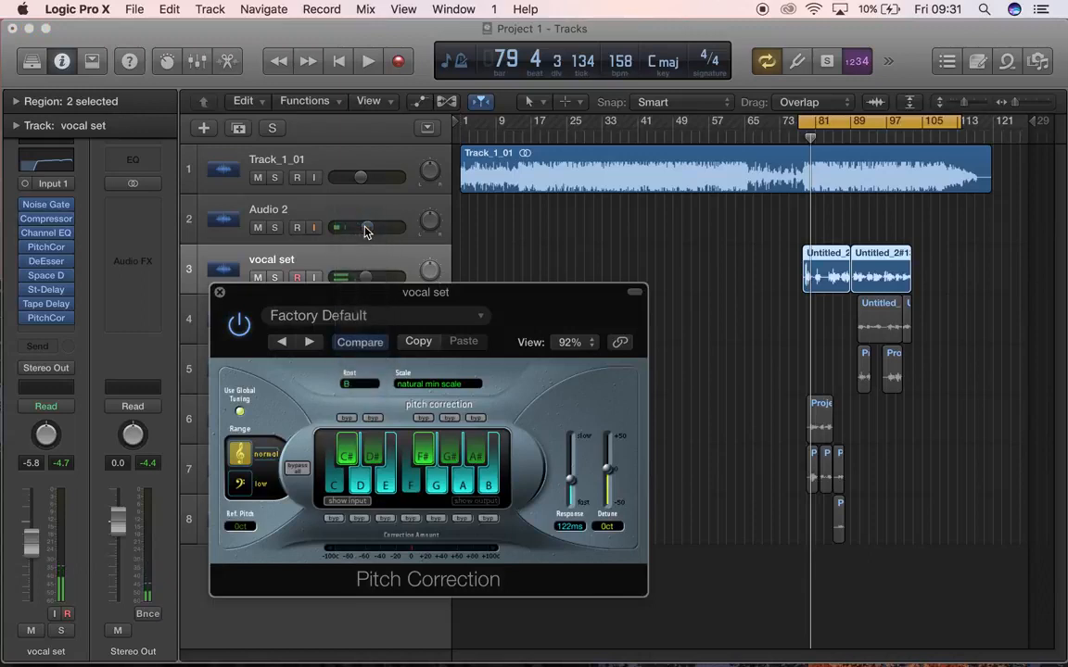
key("space")
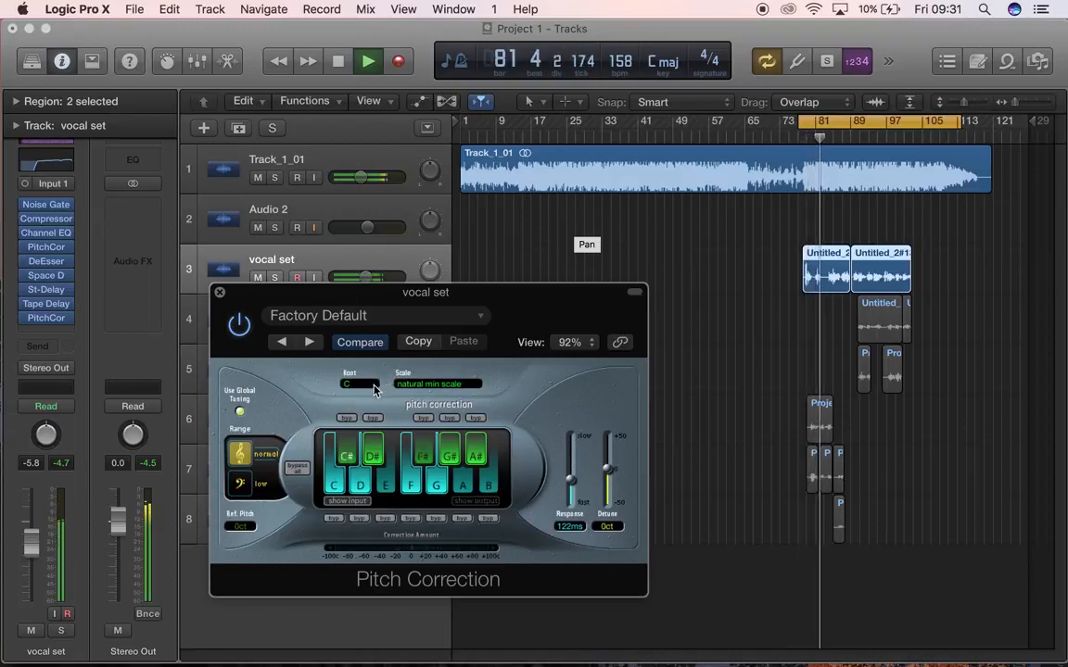
key("space")
Set the root of track 3's Pitch Correction to D, play the section to hear it and reselect the vocal set track.
left_click(380, 212)
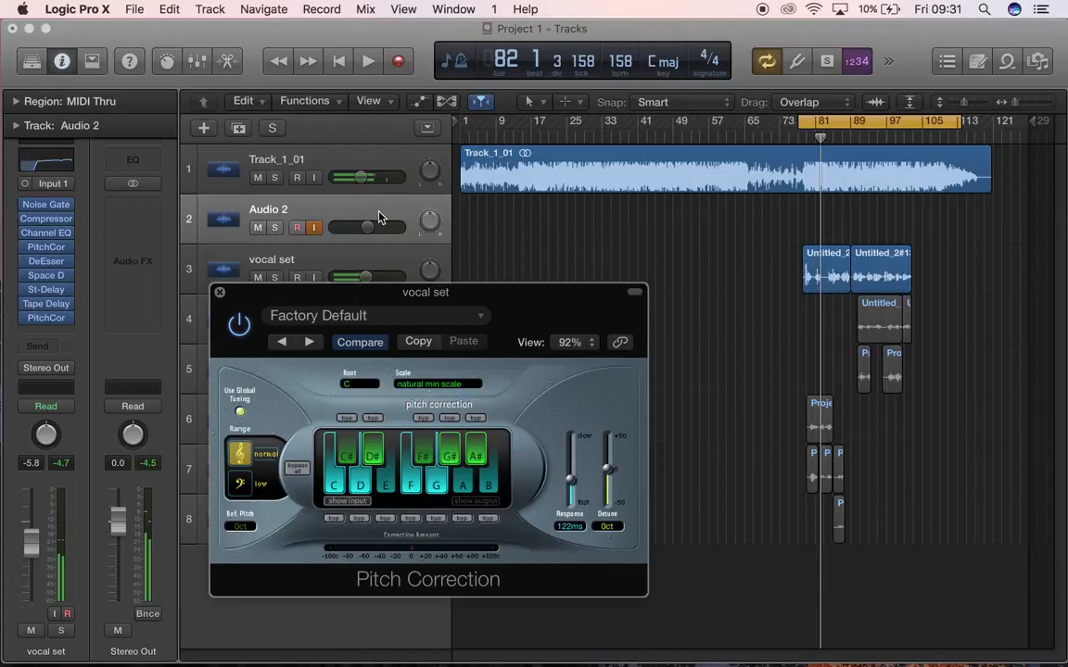
left_click(372, 389)
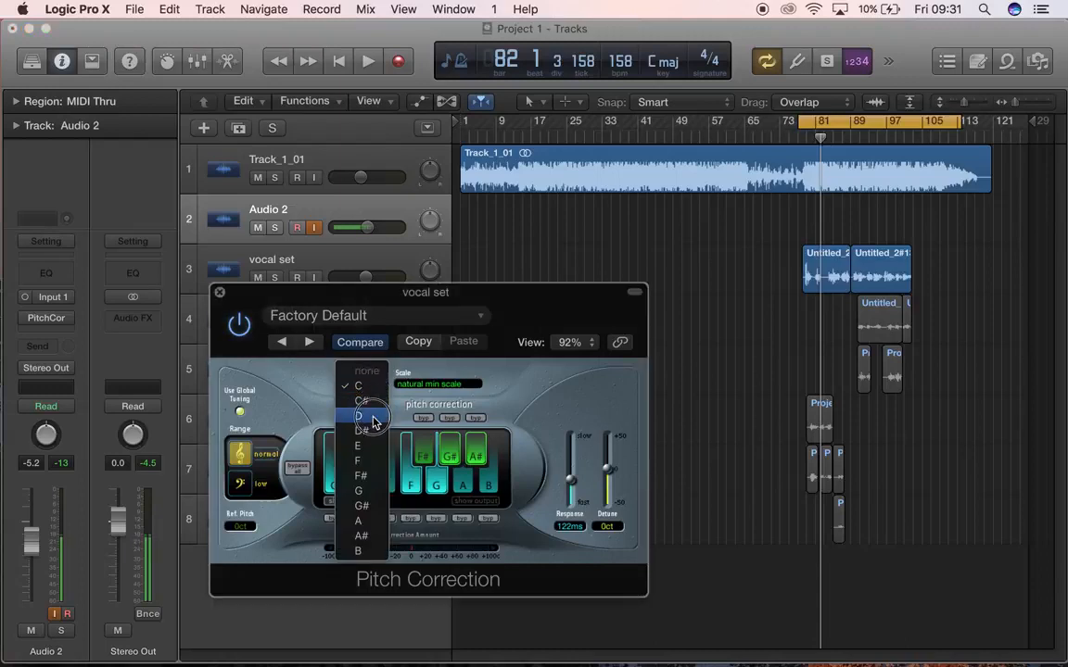
left_click(374, 421)
key("space")
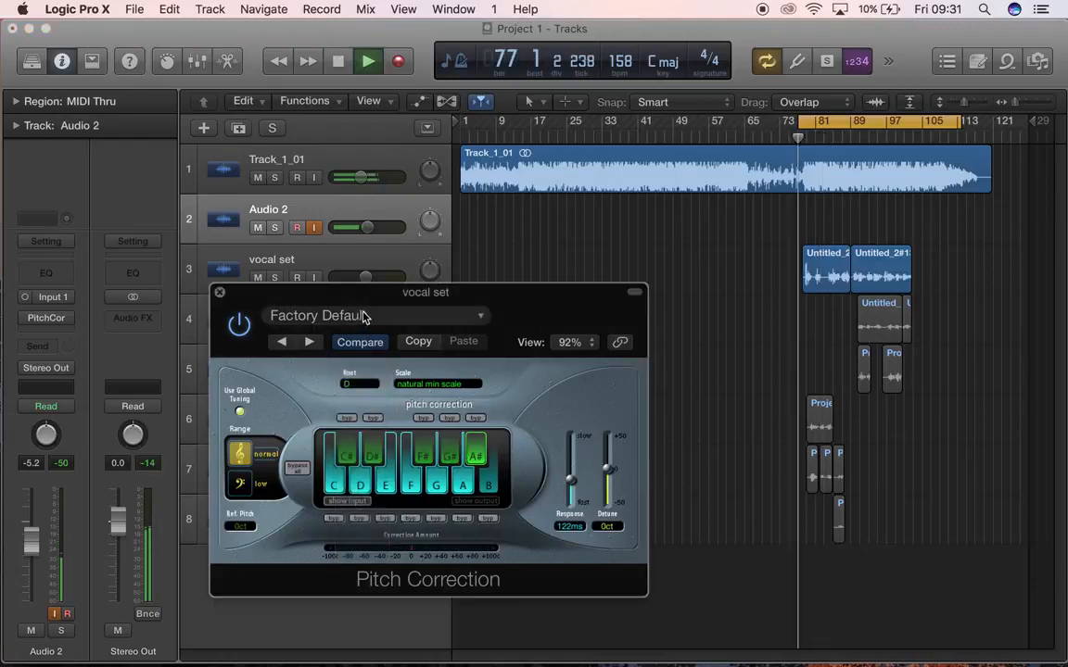
key("space")
left_click(363, 259)
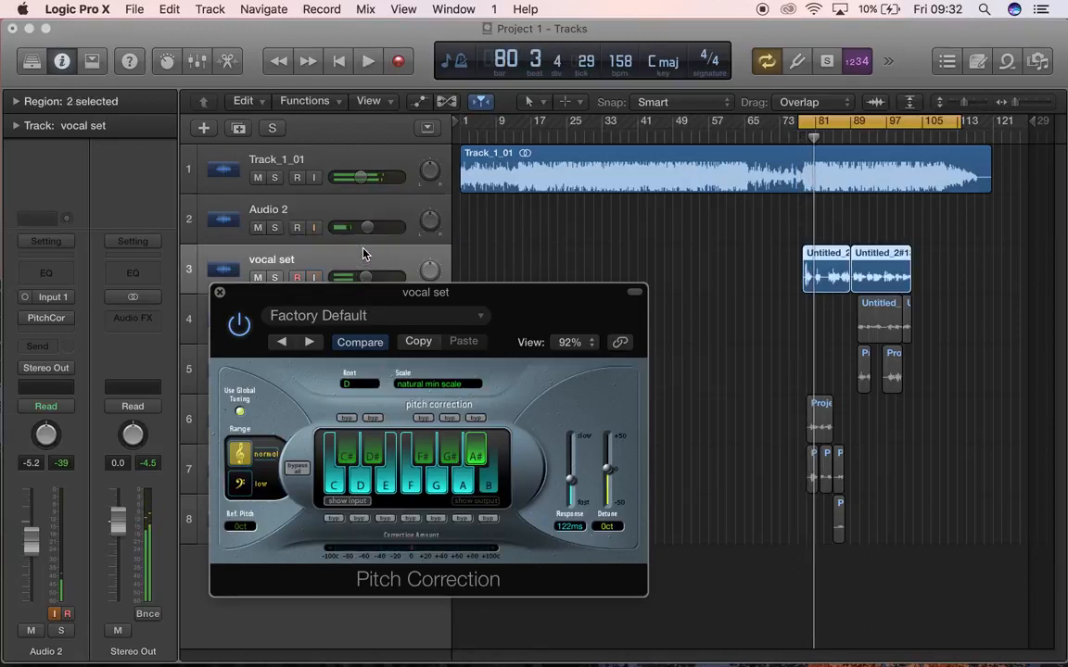
left_click(46, 318)
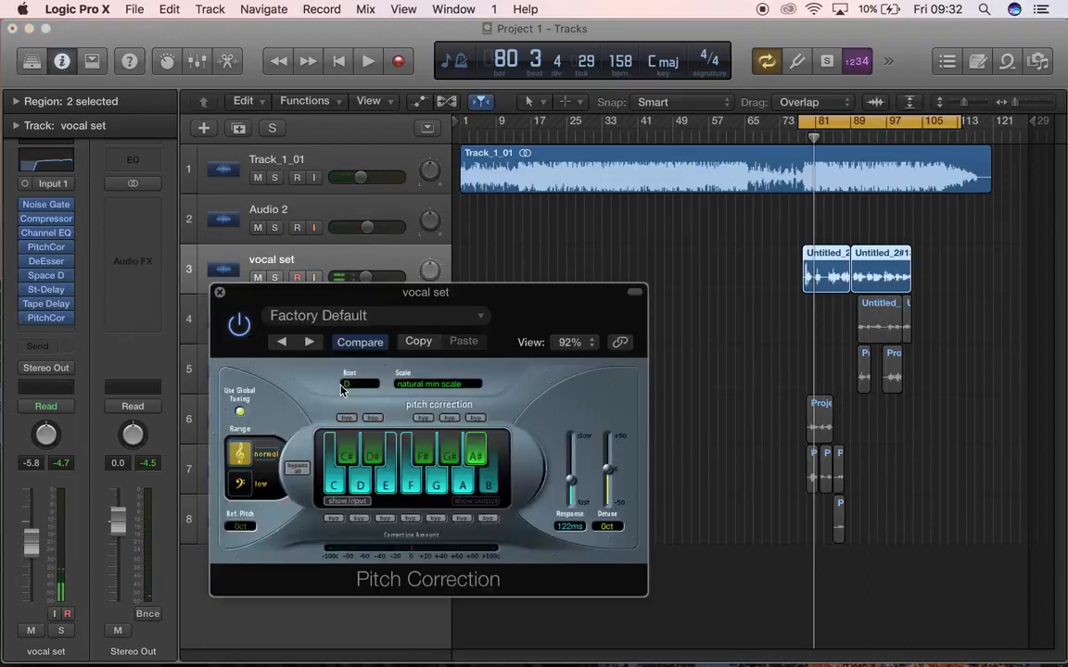
Set the root of track 3's last Pitch Correction to E and play several spots of the section to compare the vocal.
left_click(357, 383)
left_click(358, 416)
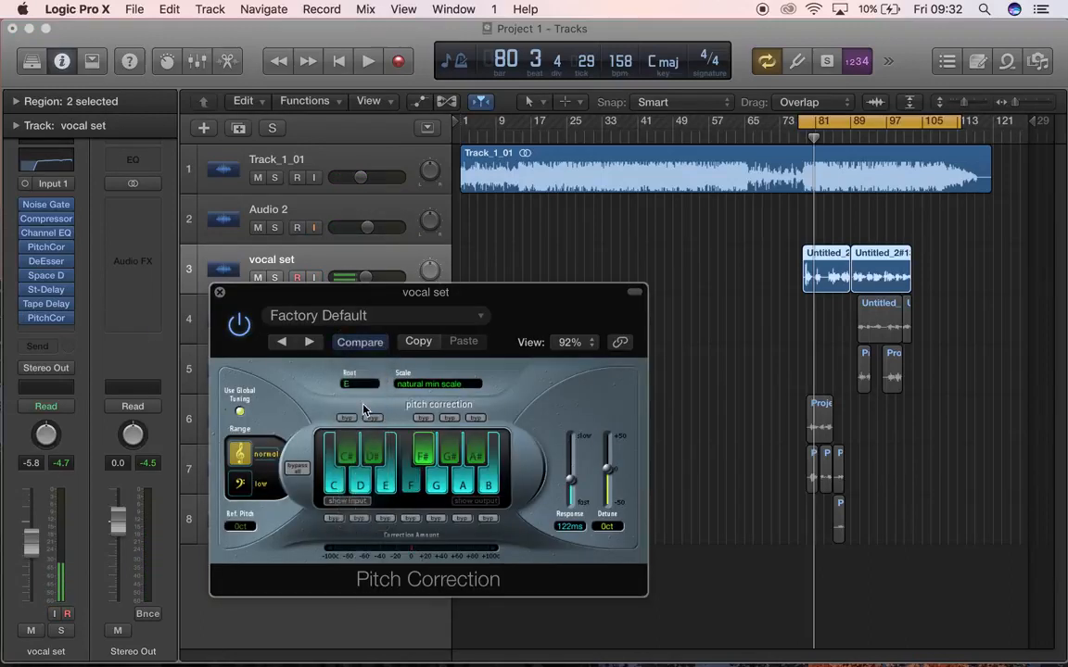
key("space")
left_click(805, 137)
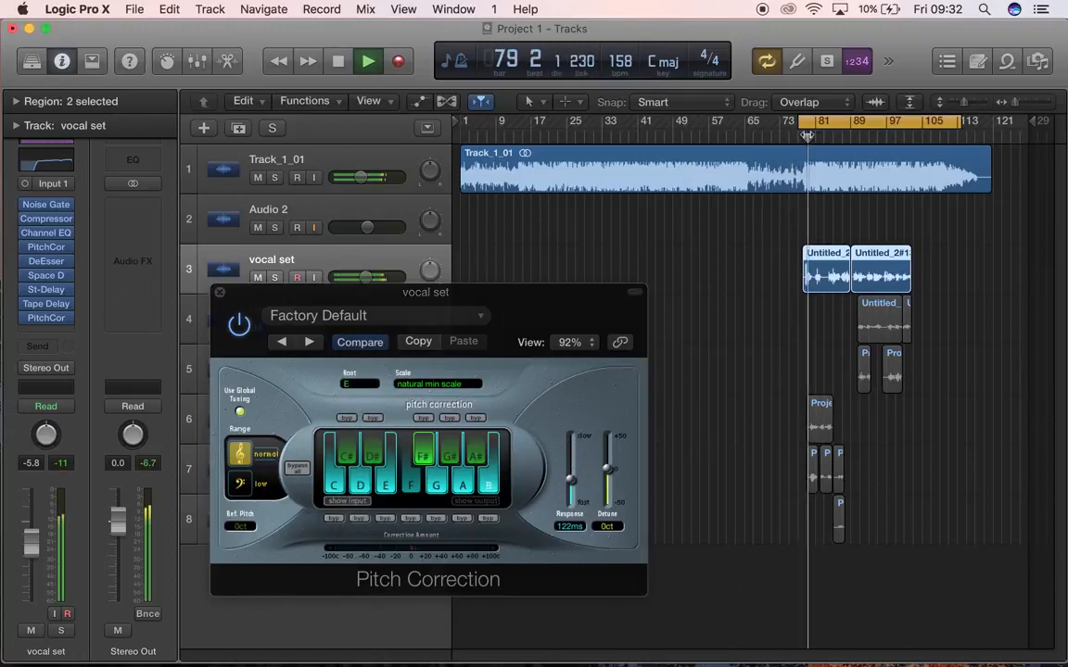
left_click(818, 137)
left_click(834, 137)
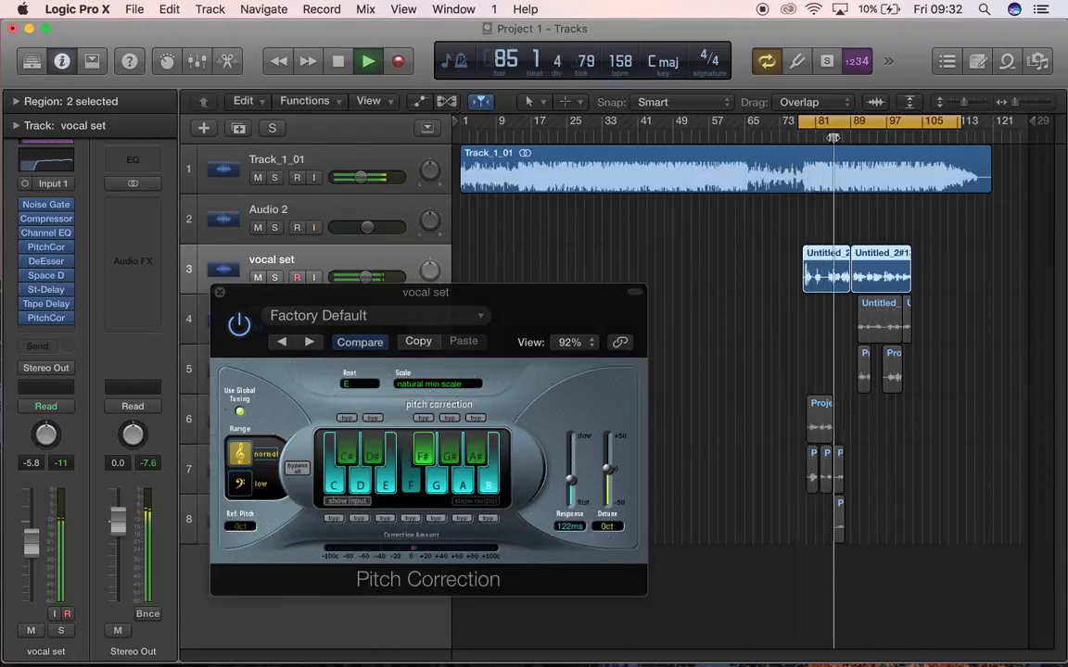
left_click(854, 137)
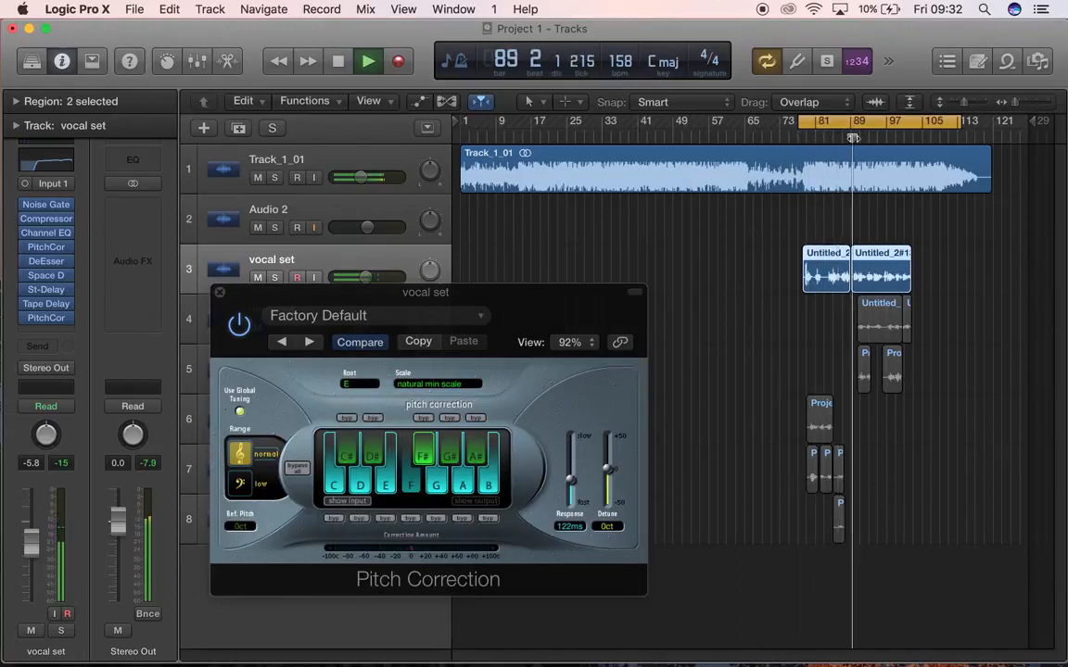
Try root F and the next semitone up in track 3's last Pitch Correction during playback, close the plug-in and stop.
left_click(360, 383)
left_click(372, 404)
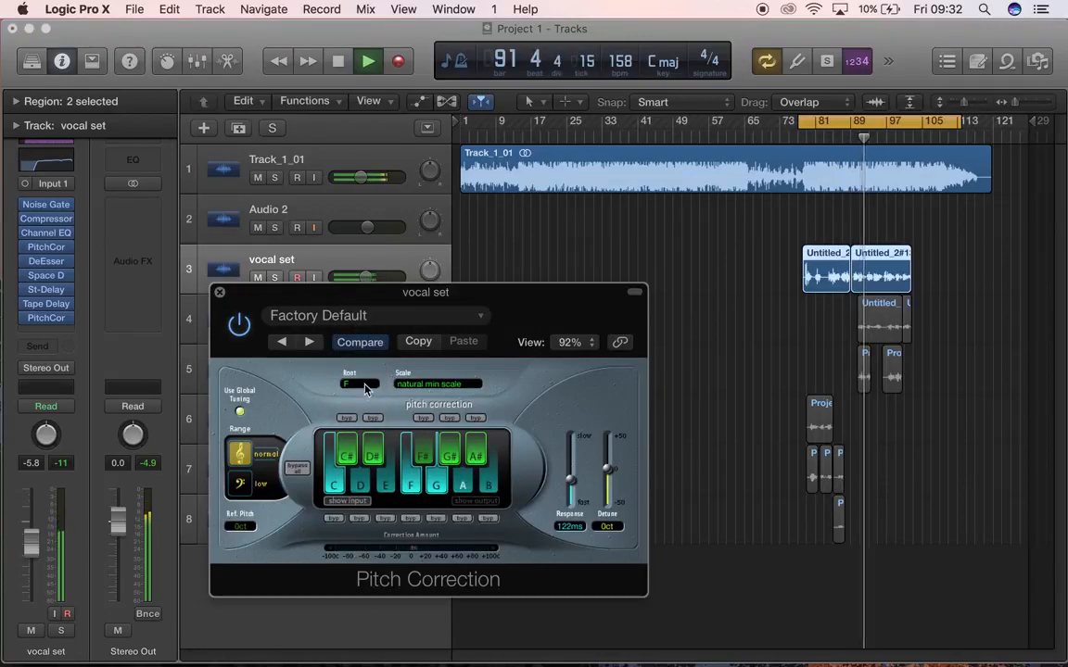
left_click(366, 389)
left_click(364, 398)
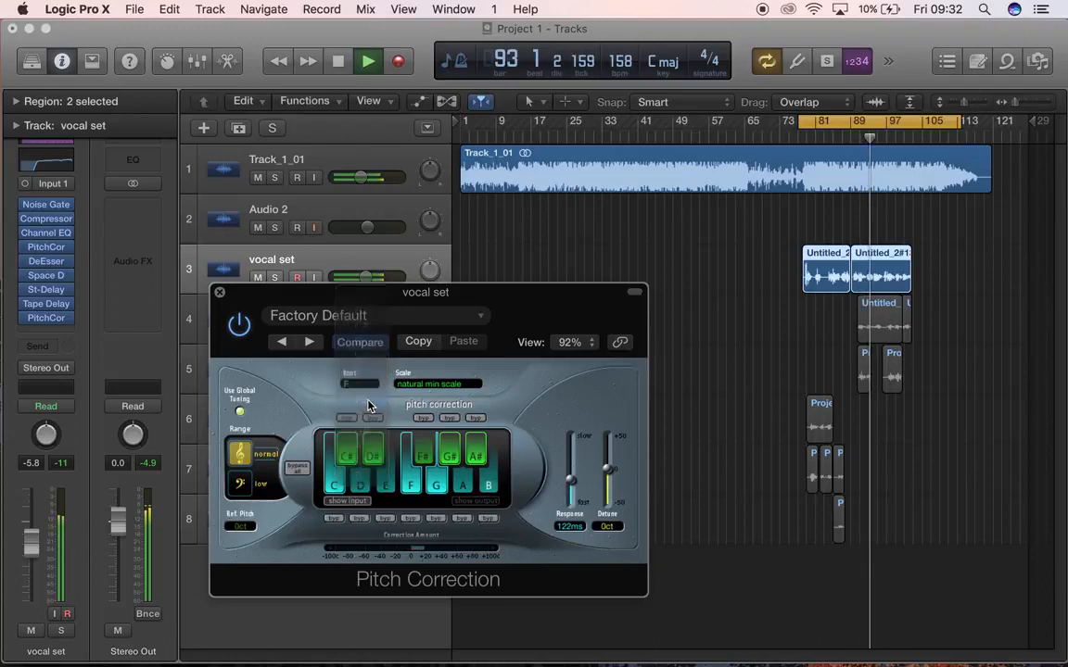
left_click(220, 293)
key("space")
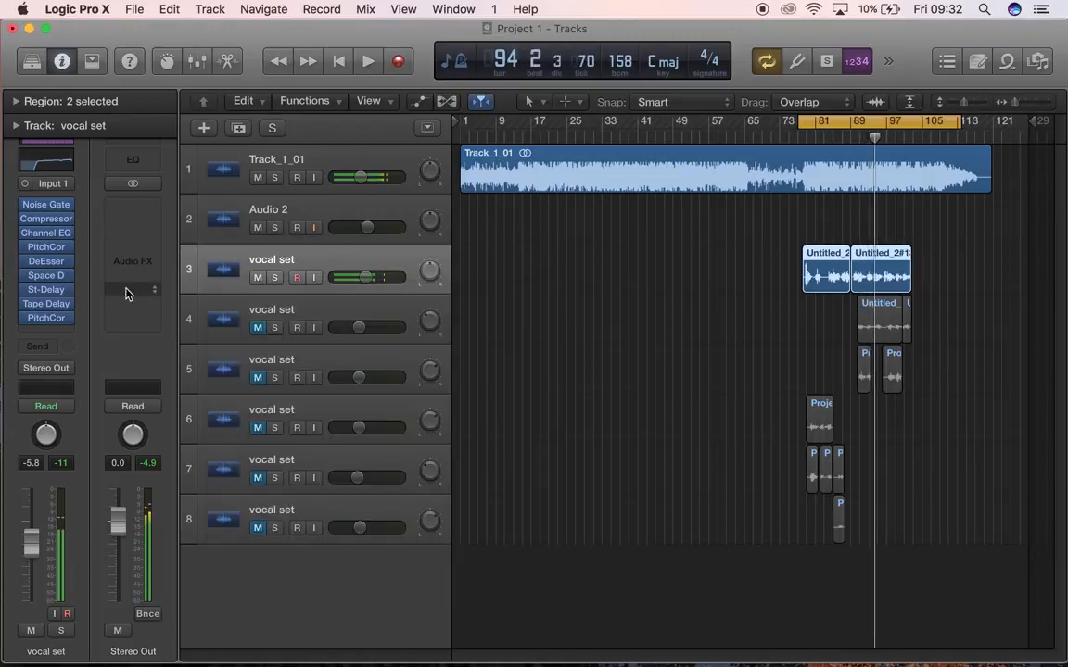
Set the root of track 3's first Pitch Correction to D and play the section to check it, closing the plug-in and stopping playback.
left_click(364, 220)
left_click(352, 256)
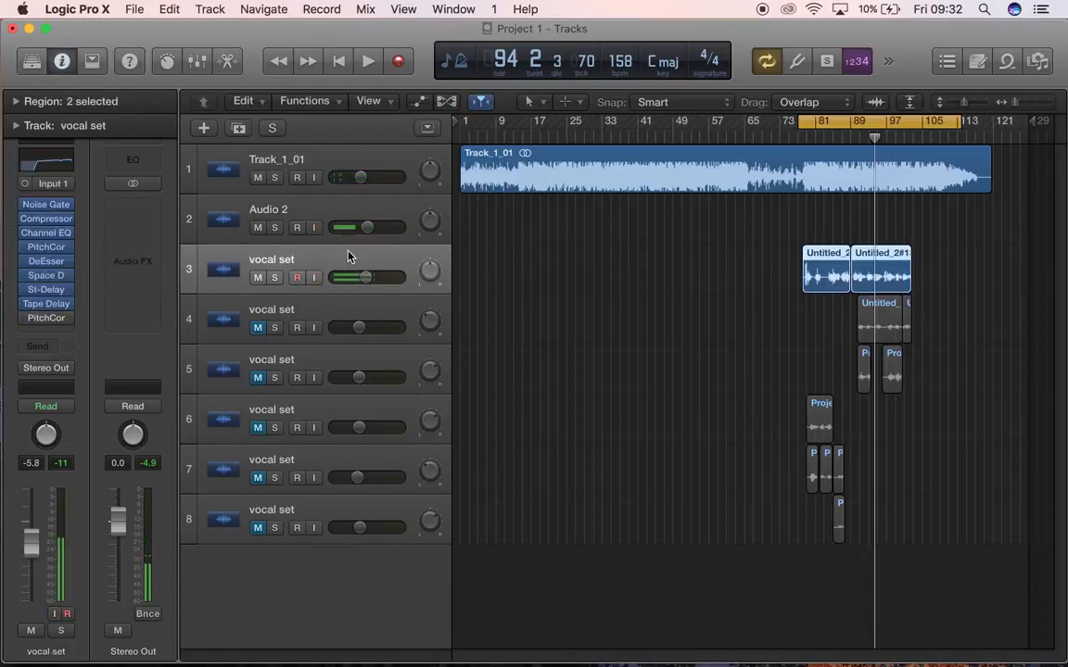
left_click(42, 247)
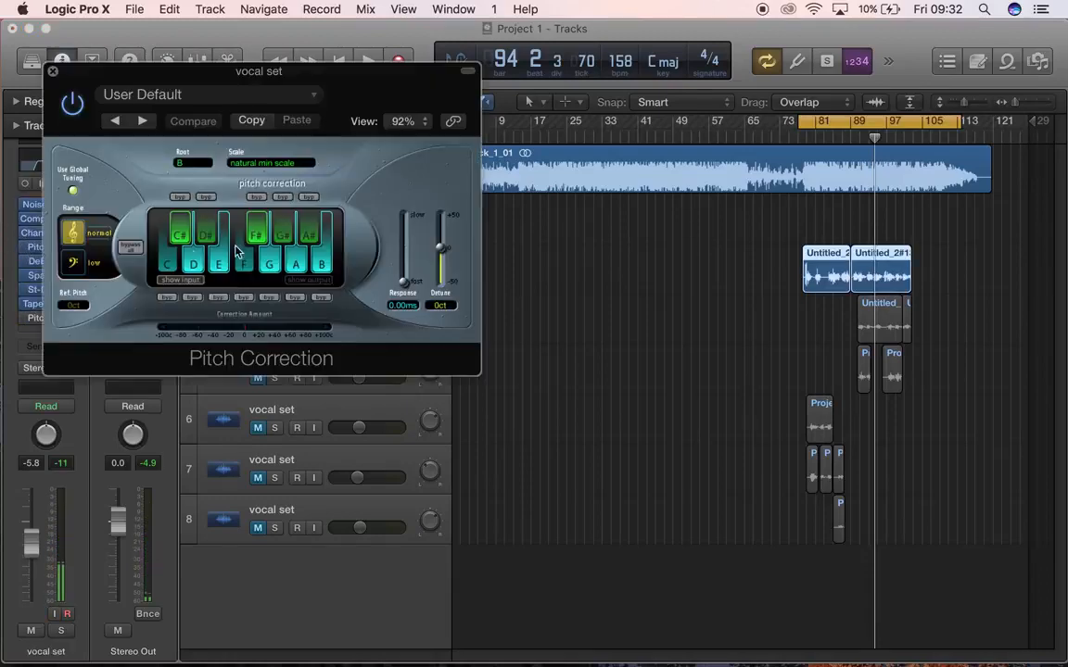
left_click(181, 165)
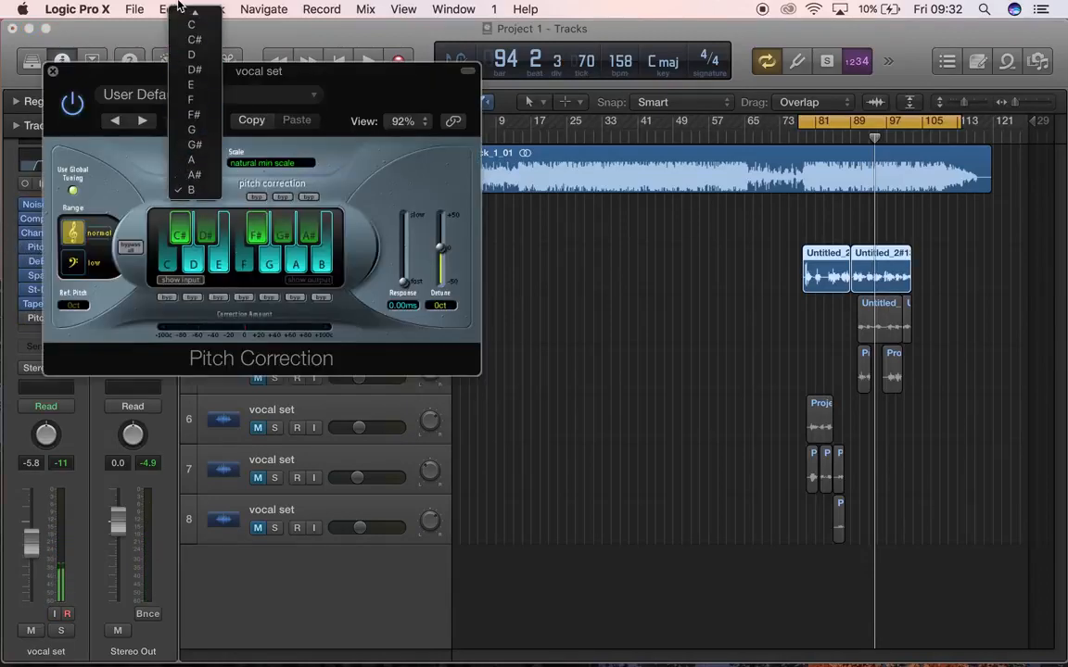
left_click(206, 62)
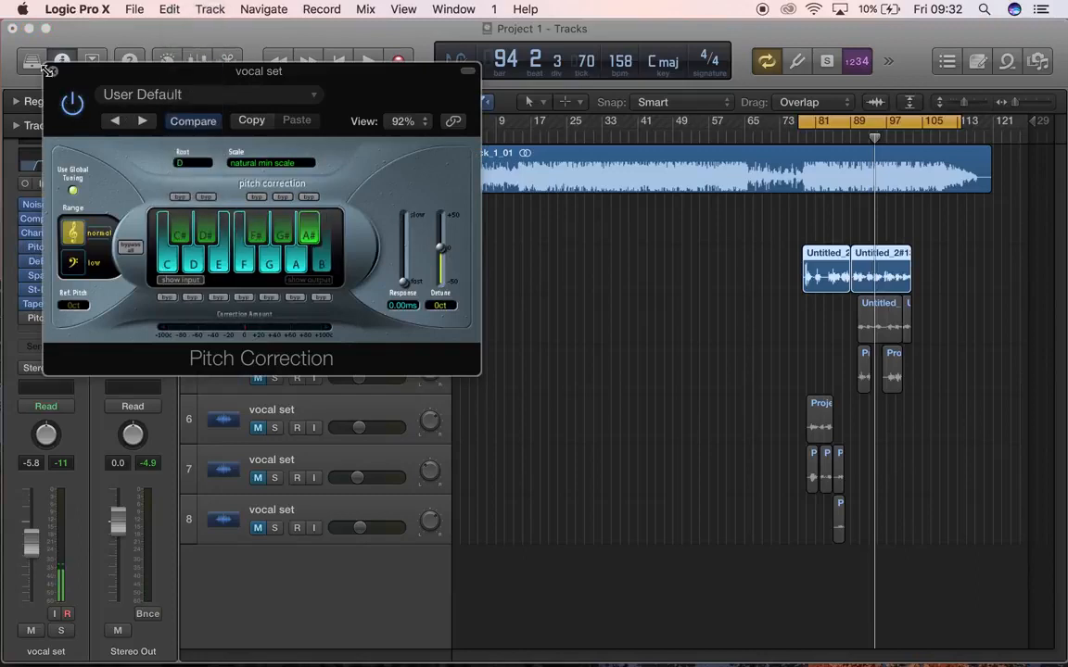
left_click(52, 71)
key("space")
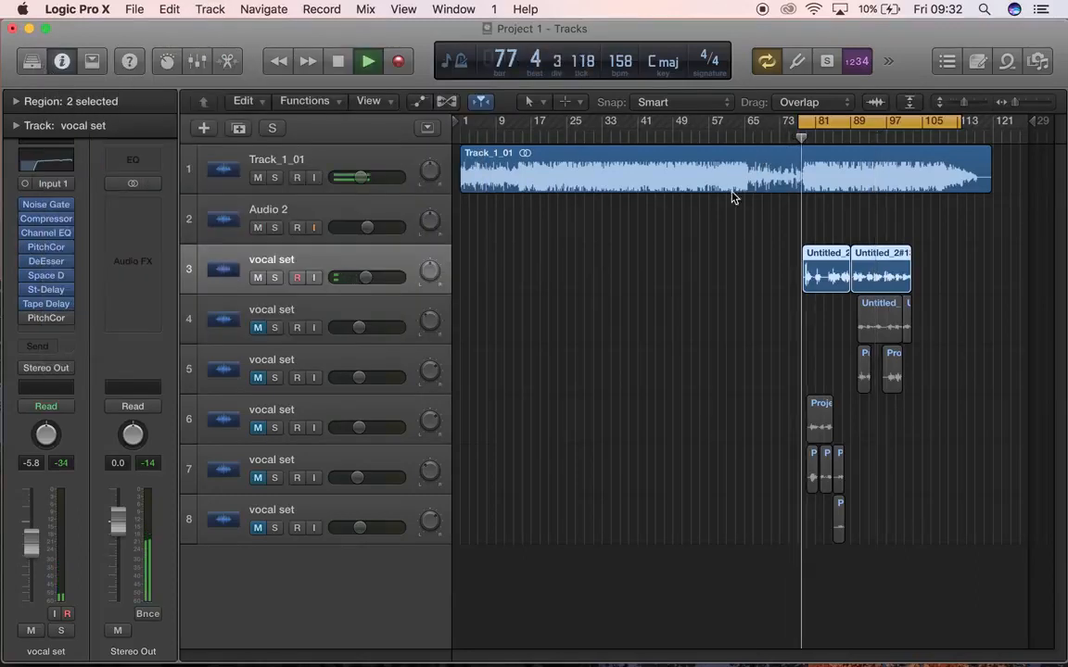
left_click(46, 246)
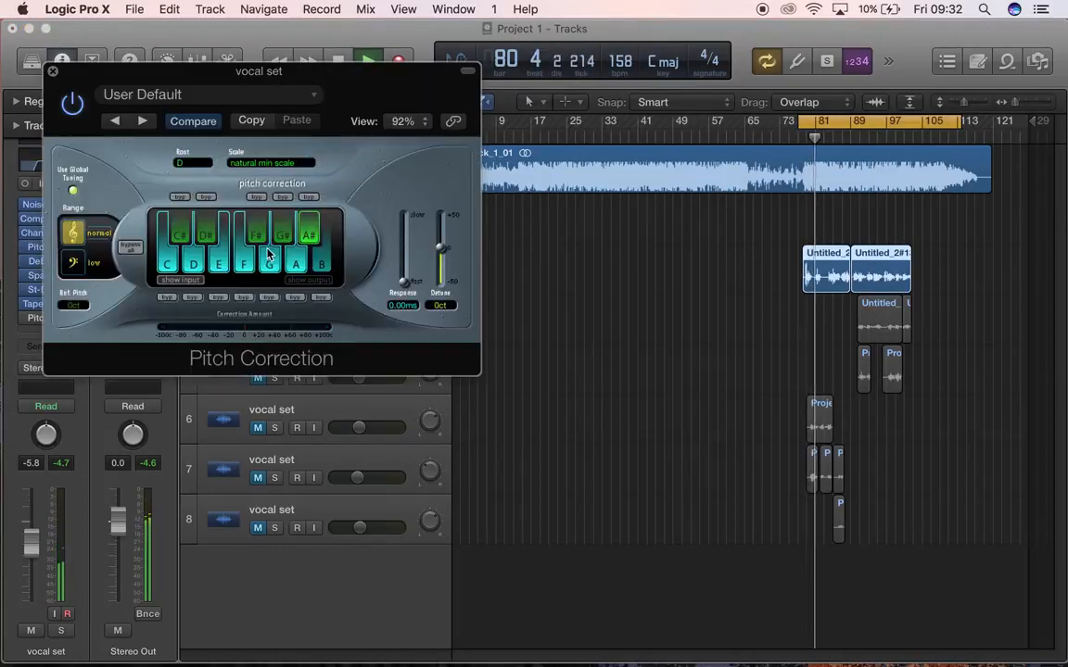
left_click(53, 72)
key("space")
Review the Pitch Correction settings on Audio 2, close the plug-in and switch briefly to track 3 and back to Audio 2.
left_click(361, 220)
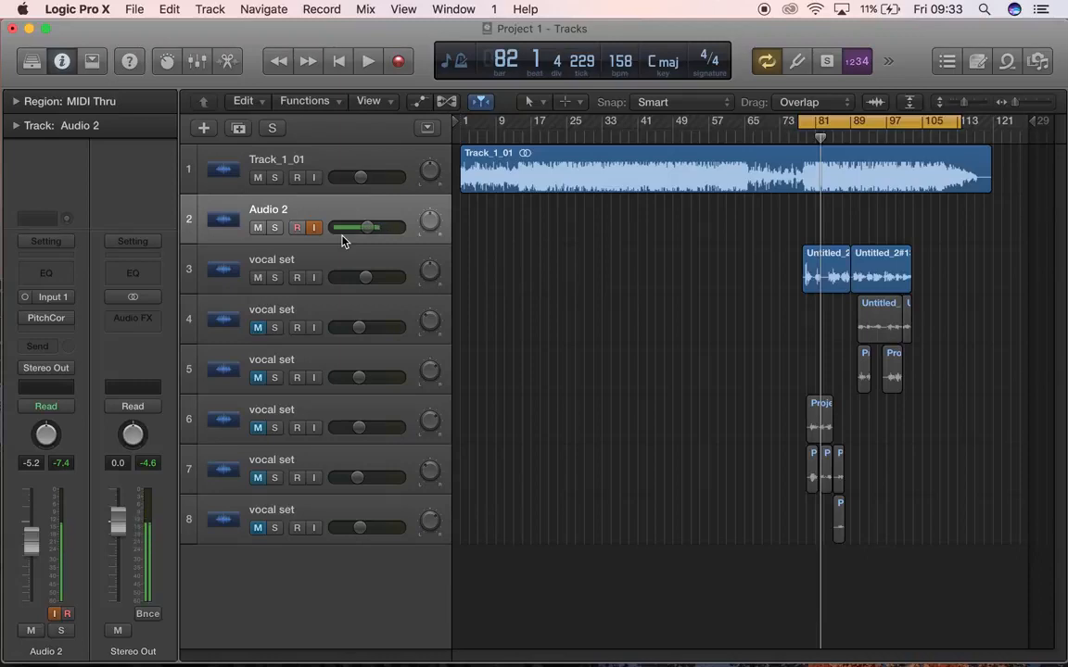
left_click(45, 318)
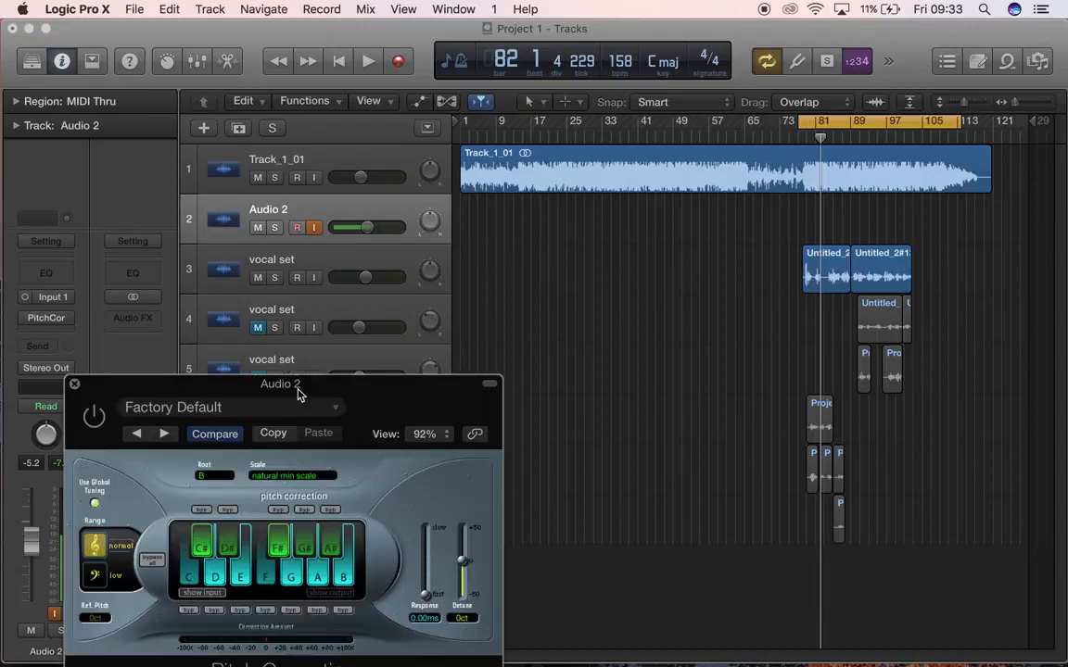
left_click_drag(341, 383, 381, 251)
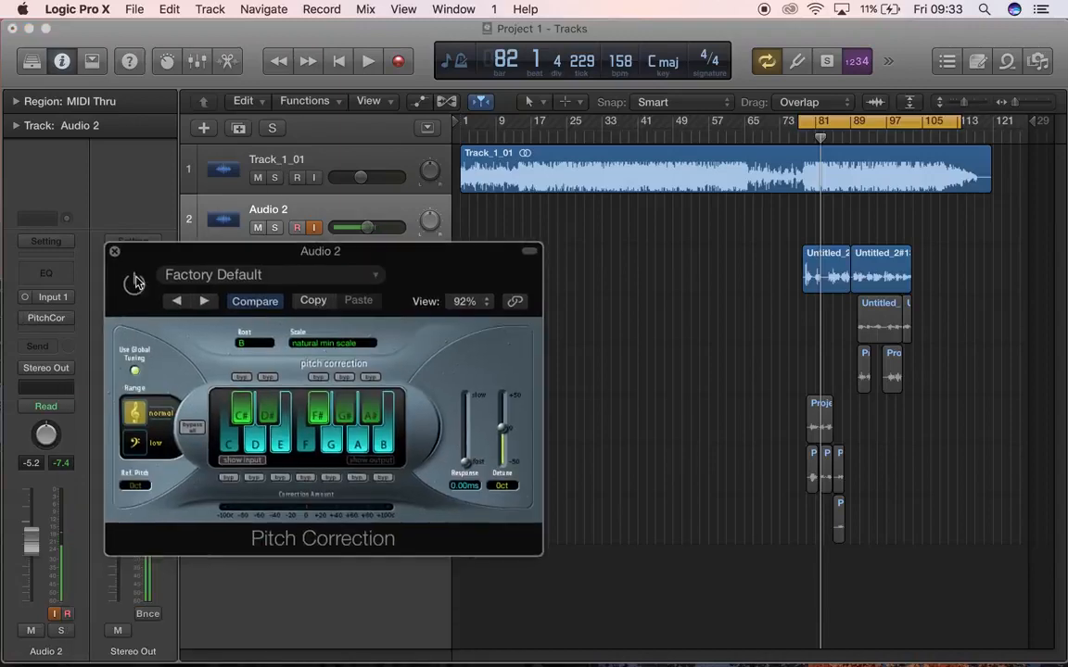
left_click(115, 252)
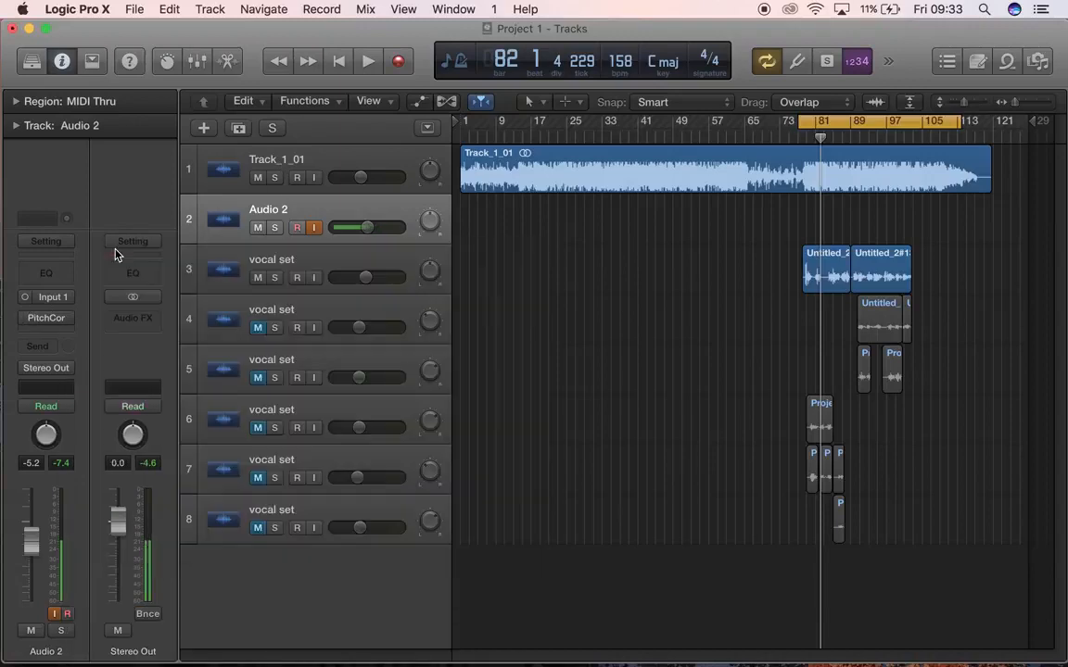
left_click(324, 265)
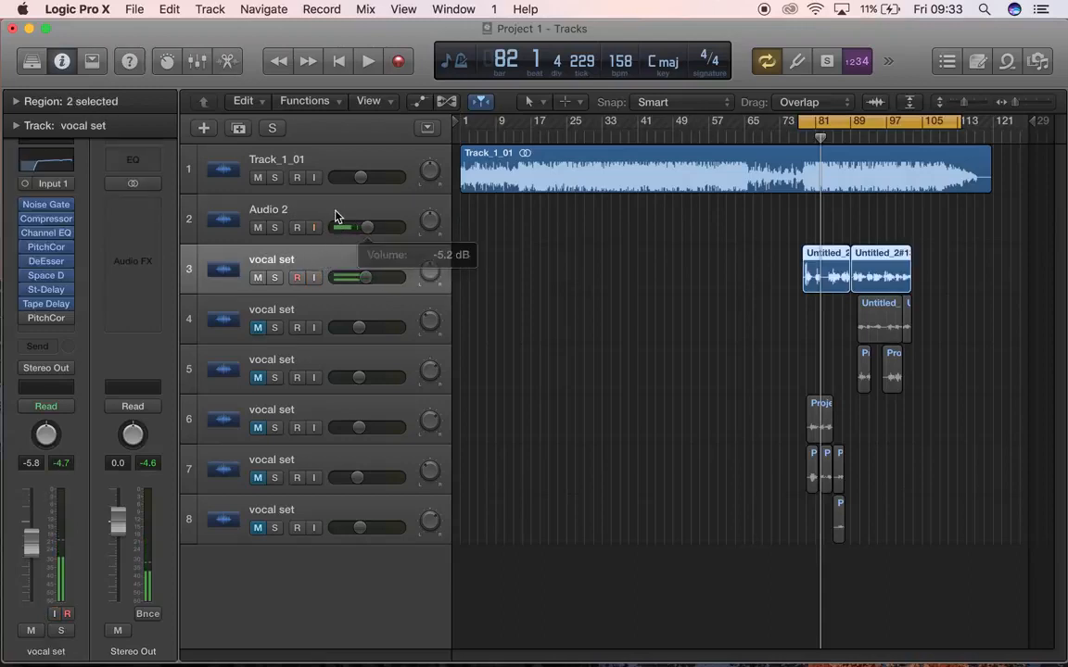
left_click(336, 216)
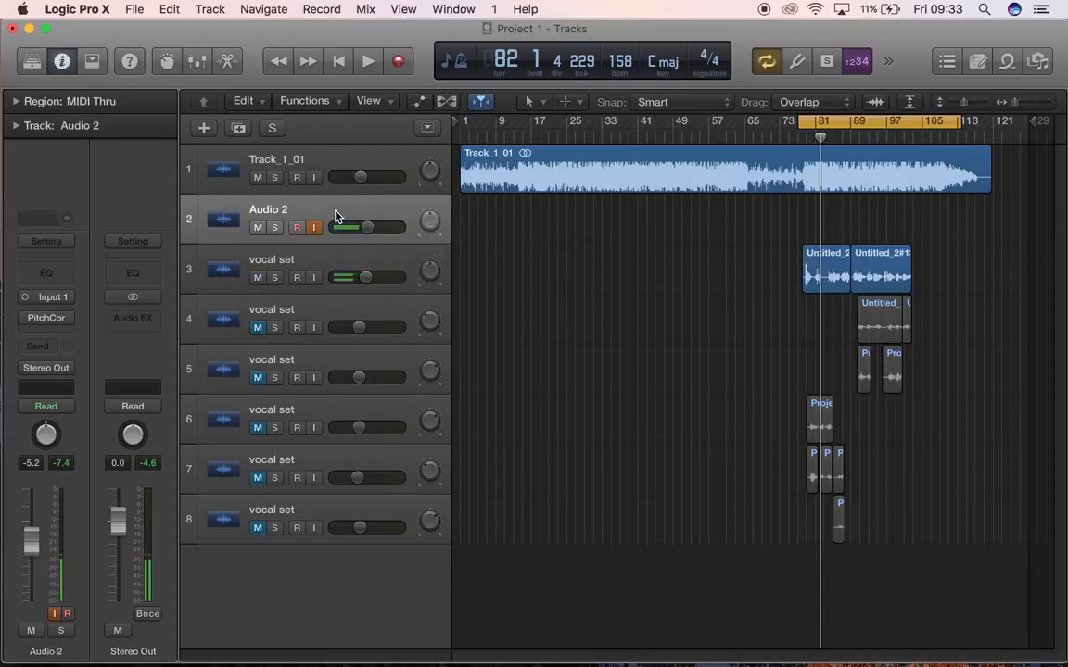
Play the section and set the root of track 3's first Pitch Correction to B.
key("space")
left_click(326, 255)
left_click(45, 247)
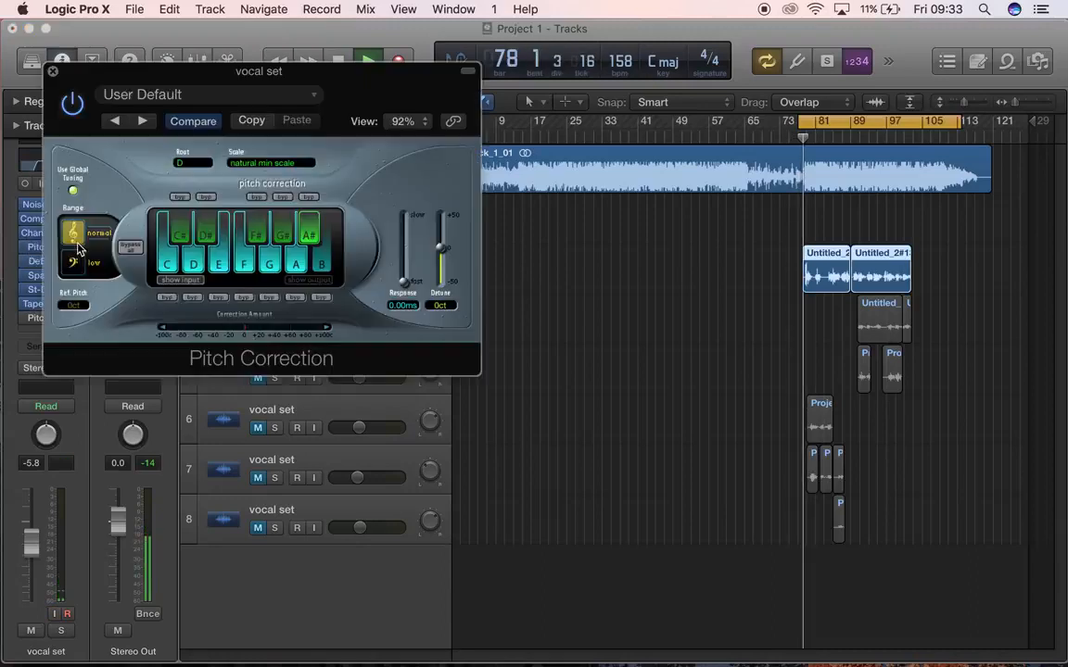
left_click(206, 166)
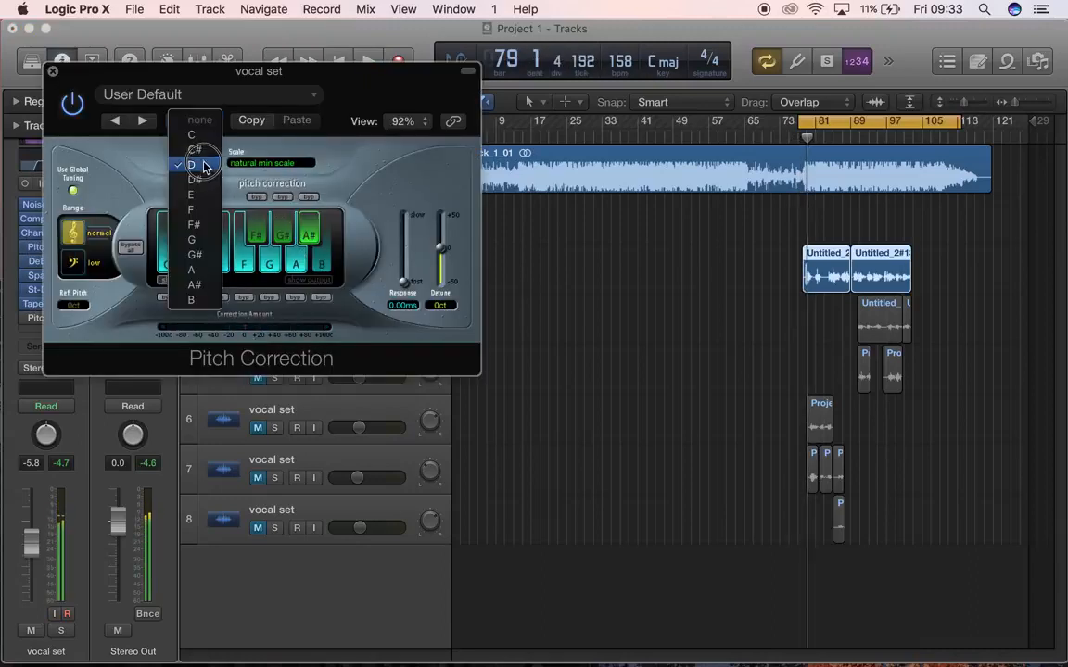
left_click(205, 302)
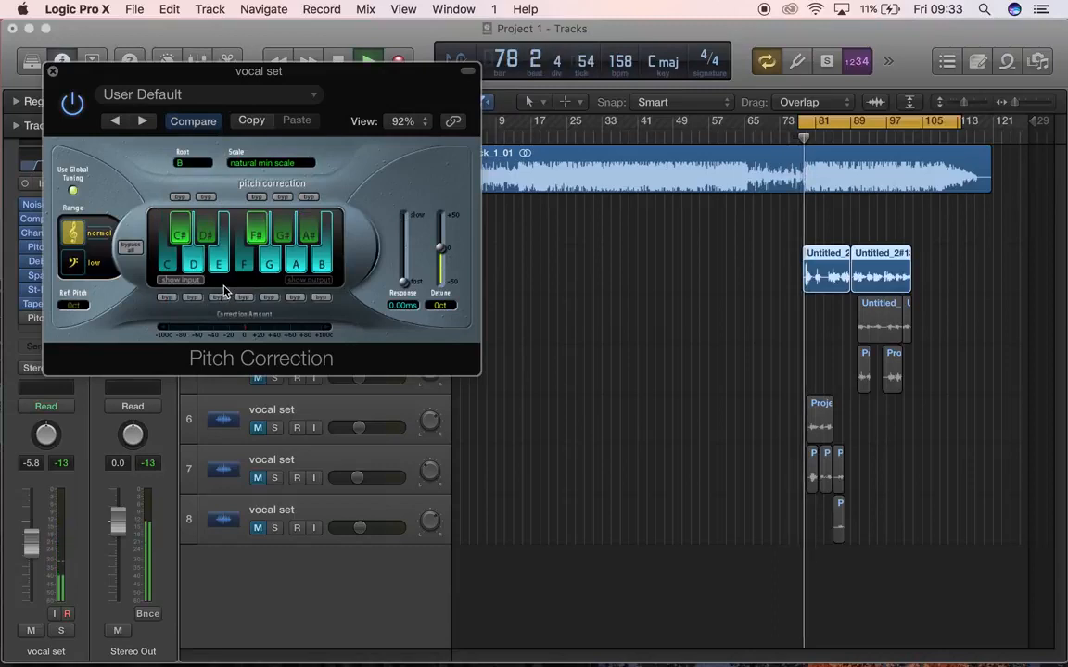
Compare a slow 999 ms response with the fastest 0.00 ms in track 3's first Pitch Correction during playback and close the plug-in.
left_click_drag(404, 280, 405, 217)
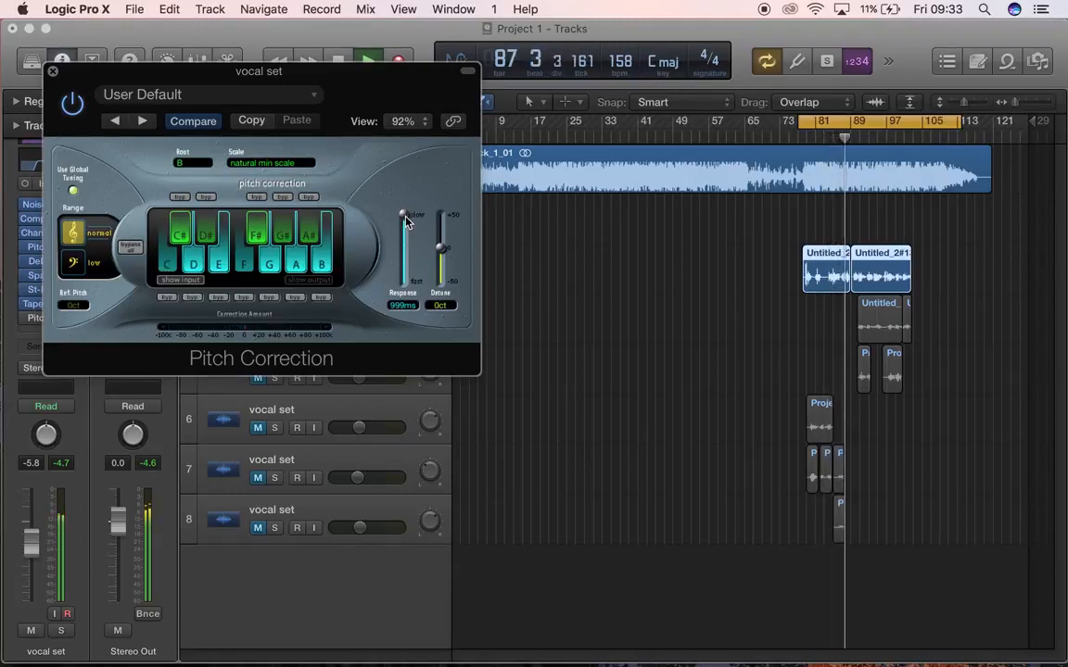
left_click_drag(404, 220, 405, 298)
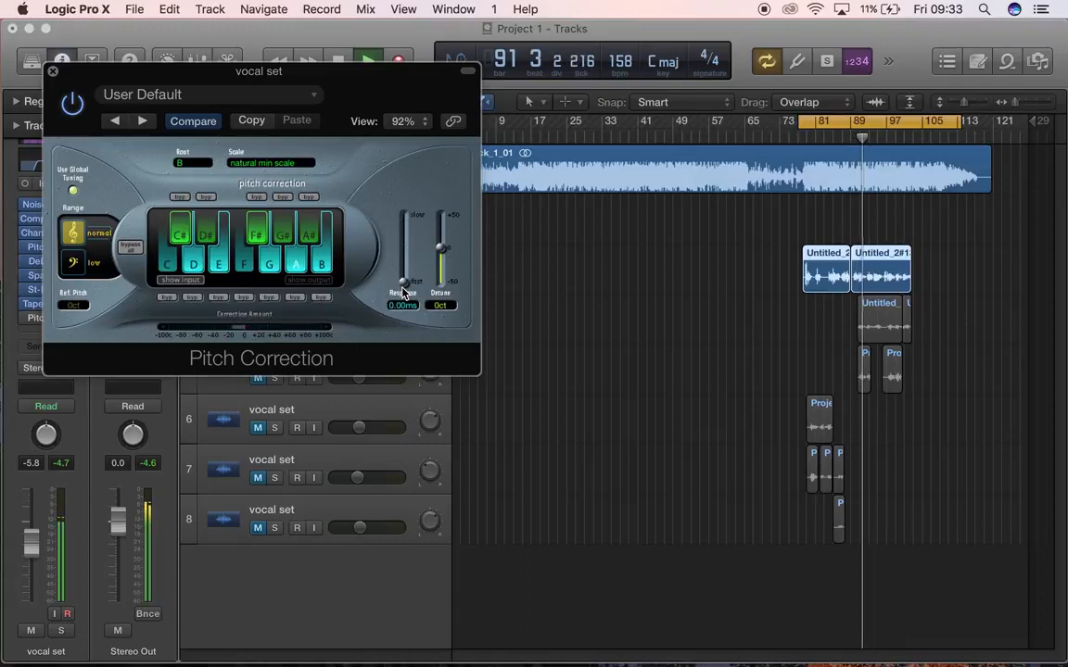
left_click(53, 72)
Select the Audio 2 track and unmute the vocal set tracks 4 to 8.
left_click(389, 236)
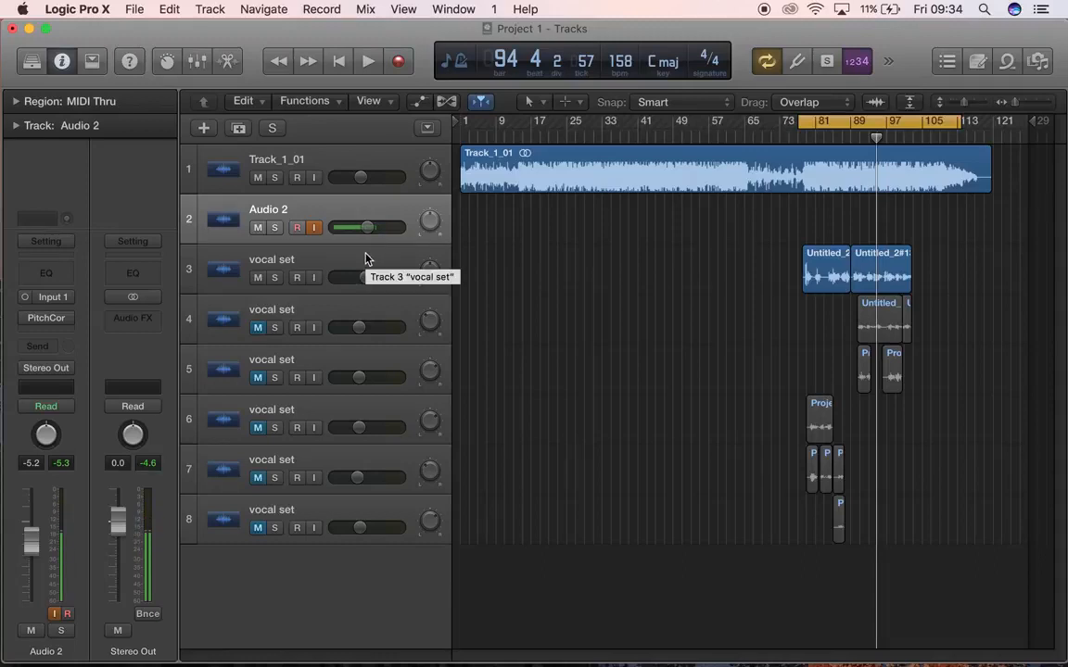
left_click(259, 329)
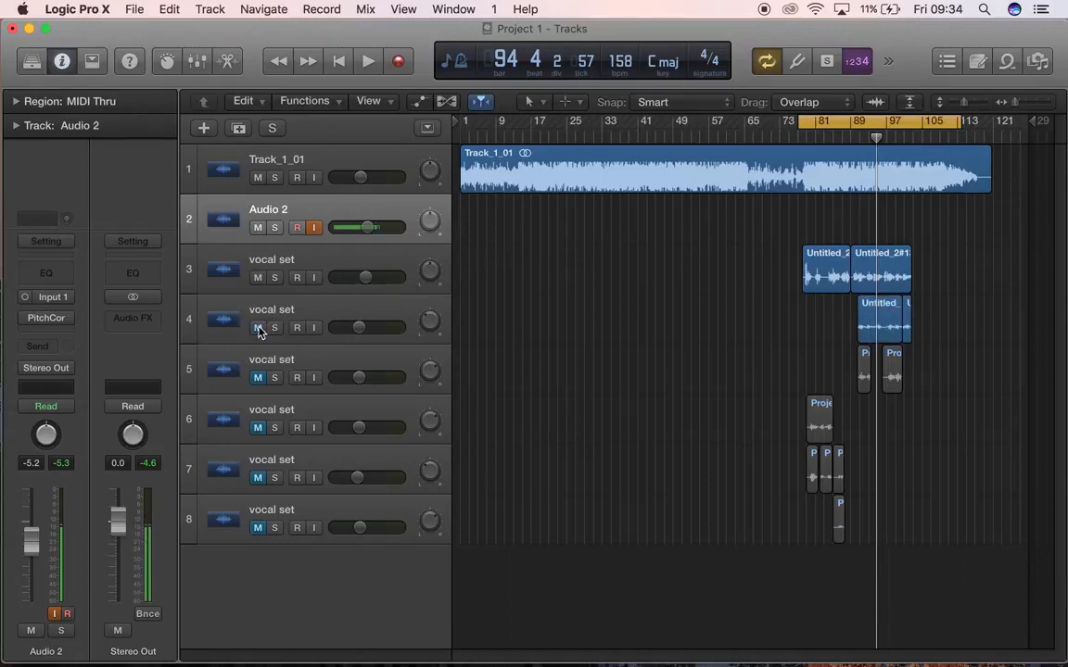
left_click(258, 379)
left_click(258, 427)
left_click(258, 477)
left_click(259, 527)
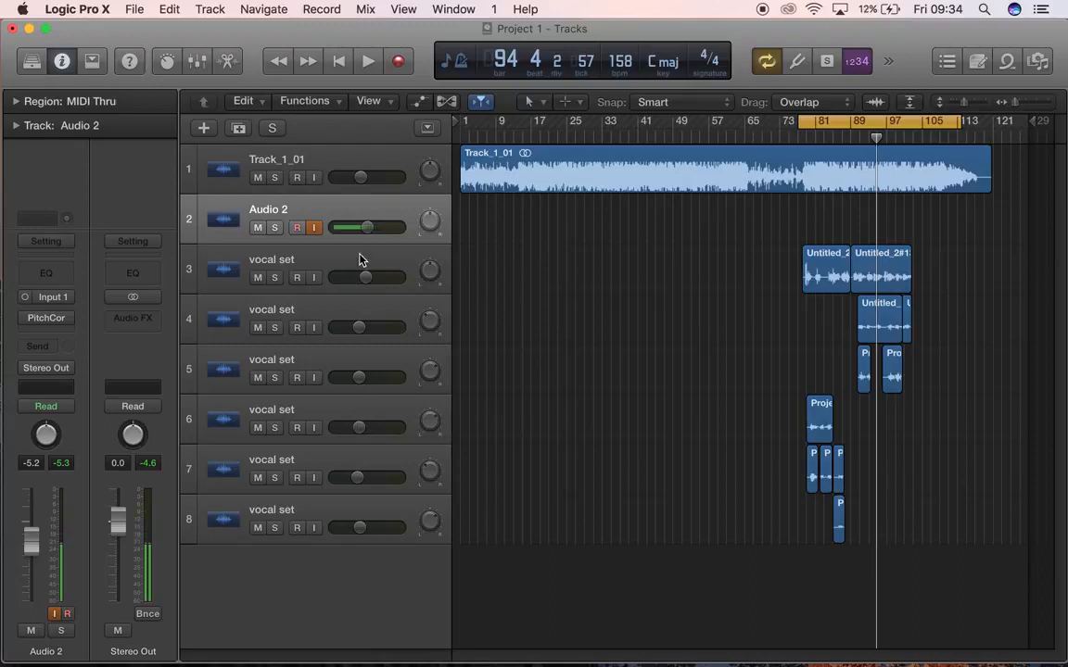
Play the section with all vocals, muting and unmuting Track_1_01 repeatedly to compare the vocals alone and with the backing.
key("space")
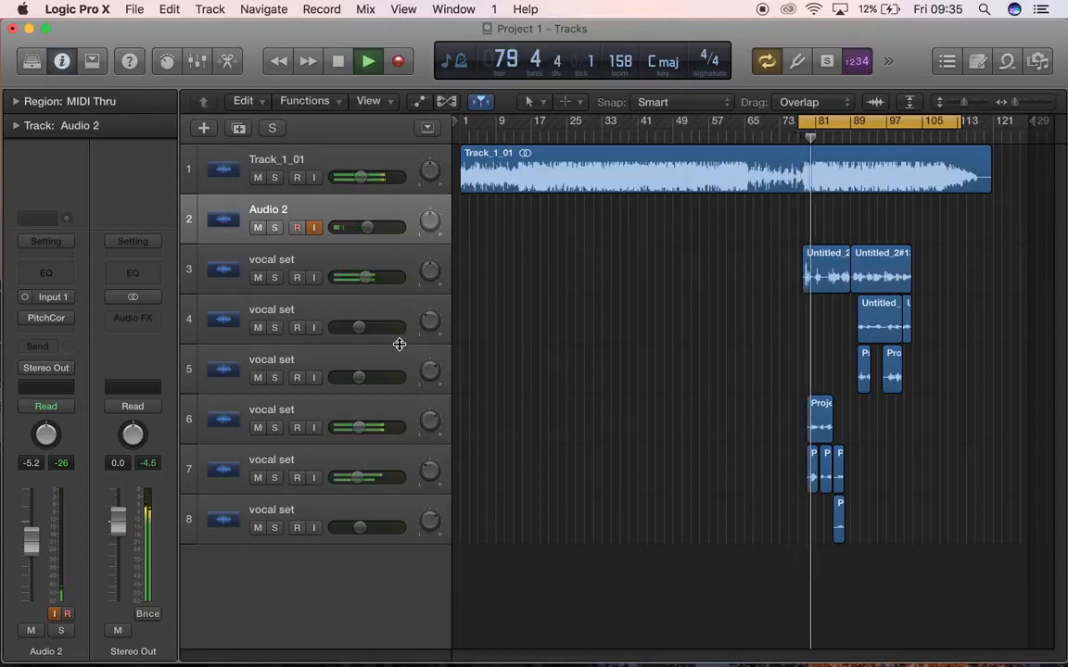
left_click(257, 178)
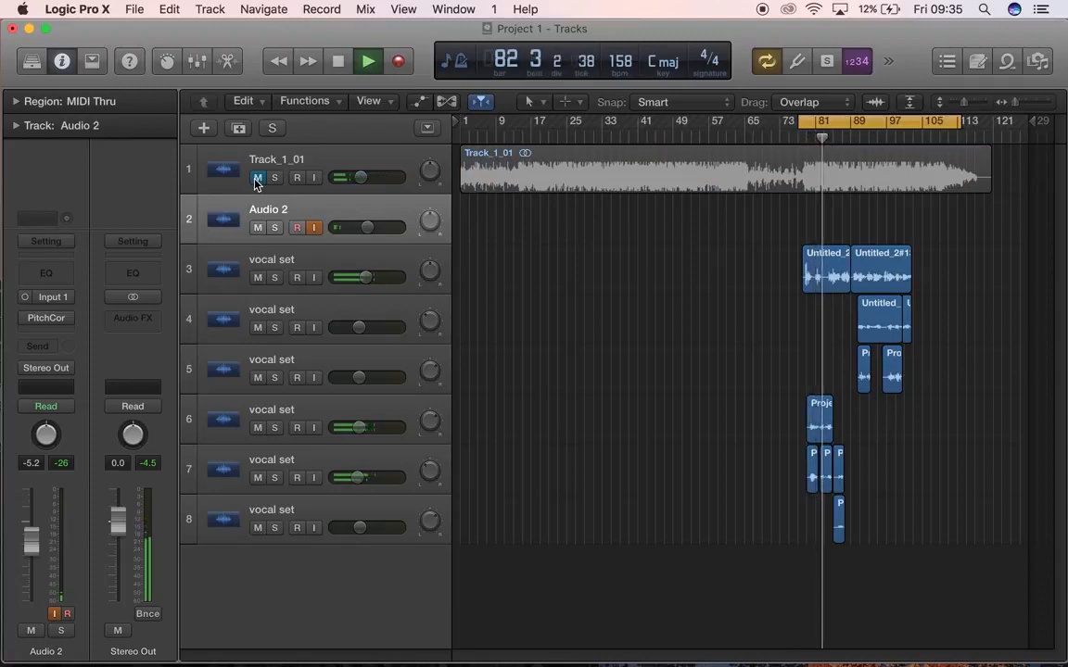
left_click(256, 178)
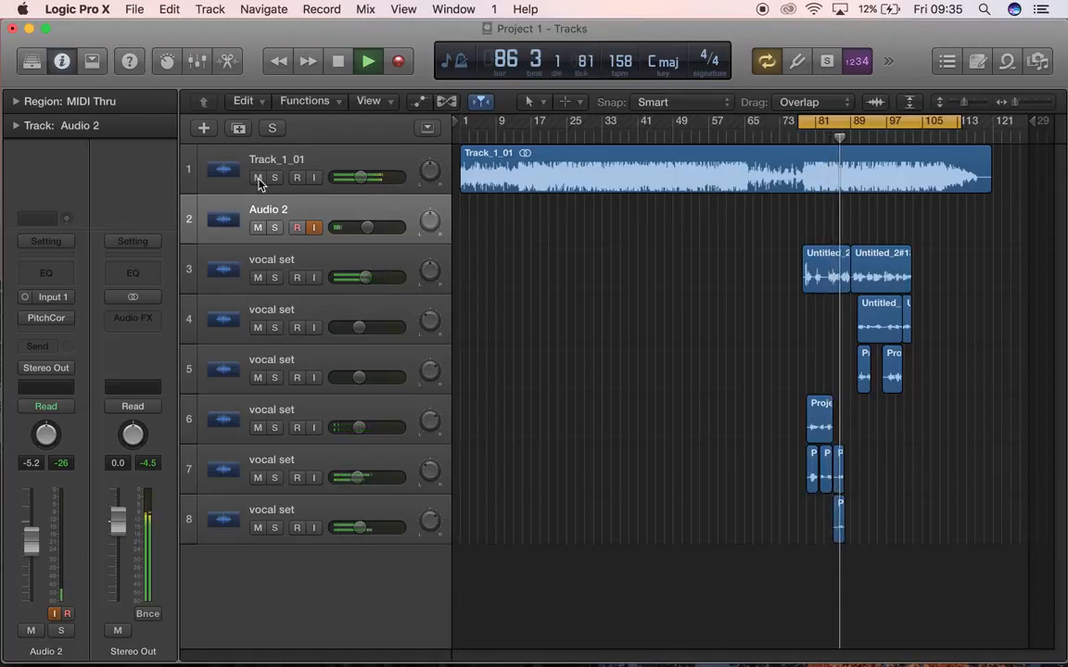
left_click(257, 178)
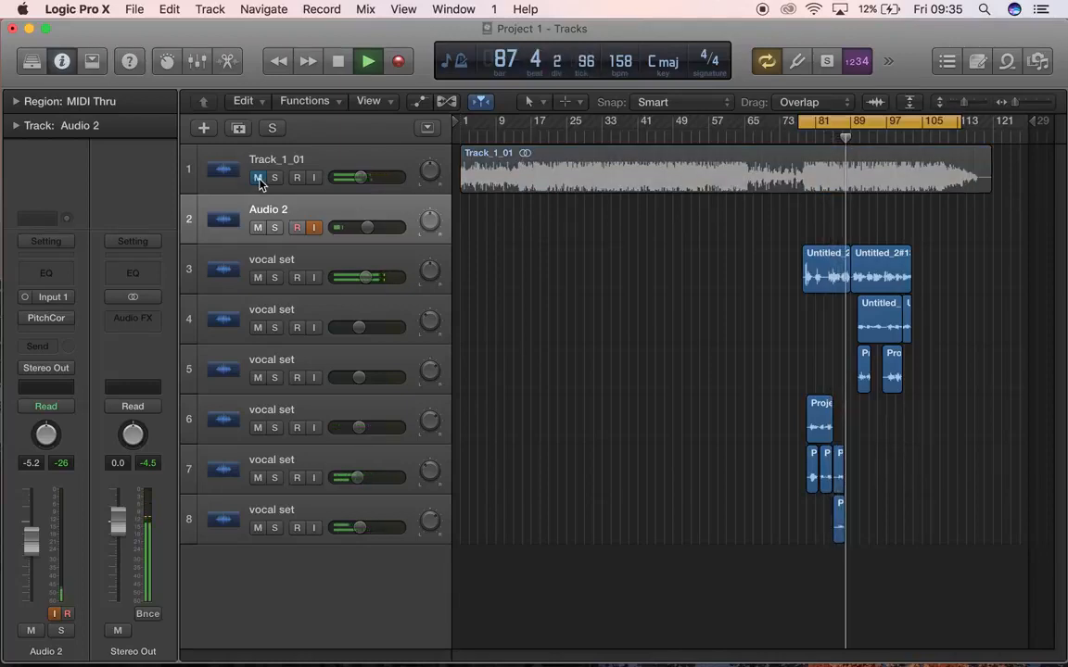
left_click(258, 177)
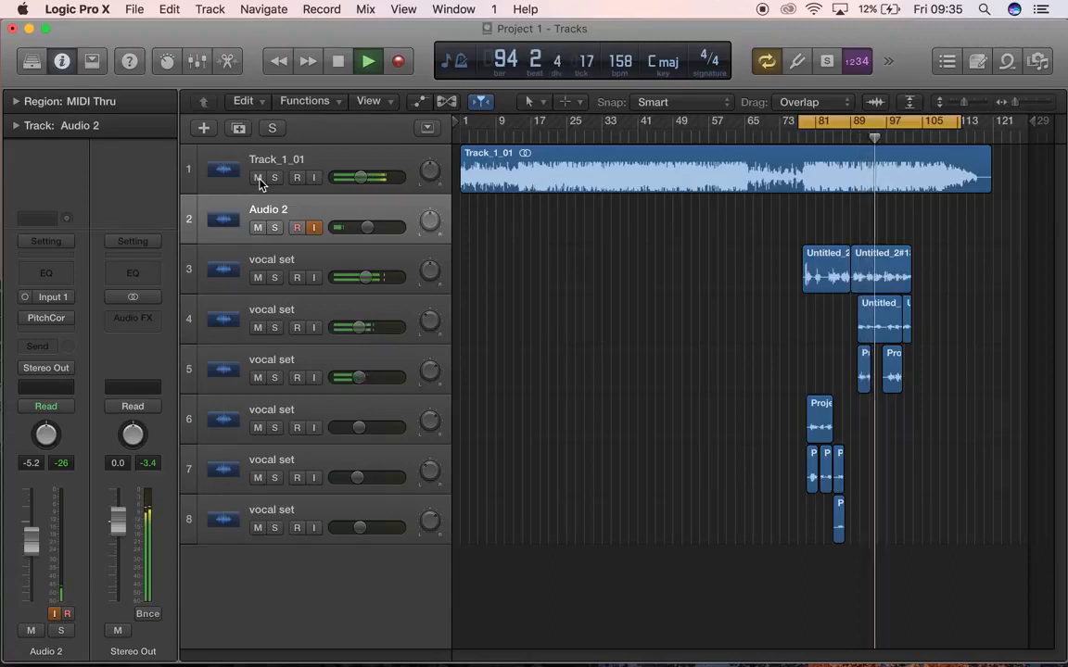
left_click(259, 178)
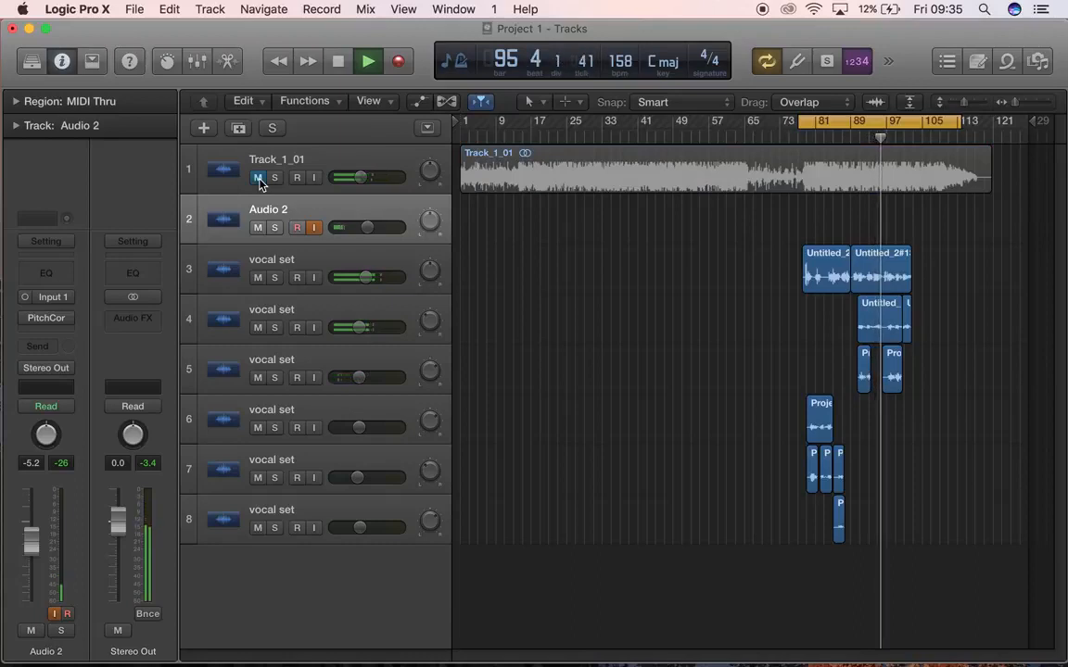
left_click(259, 178)
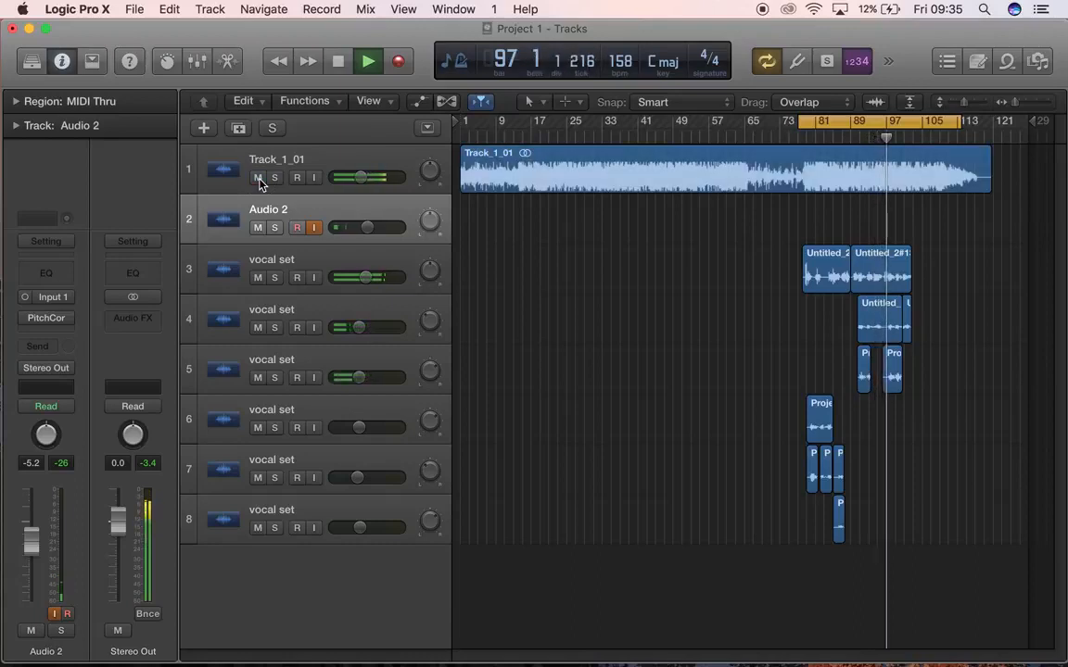
left_click(259, 178)
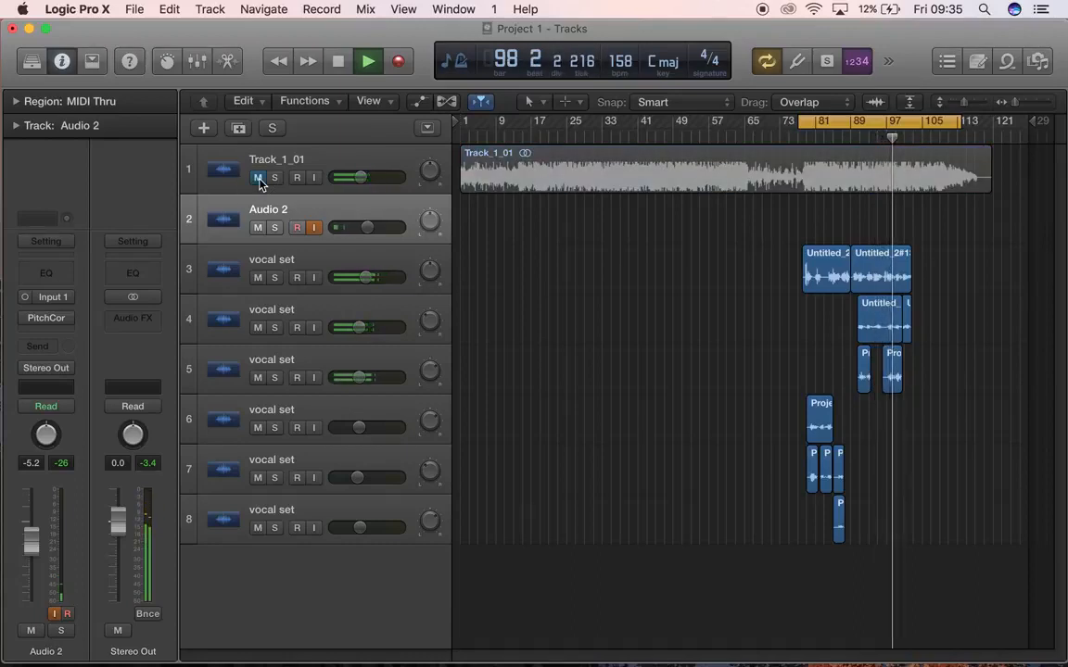
Unmute Track_1_01 and briefly solo vocal track 3 during playback, ending with playback stopped.
left_click(258, 178)
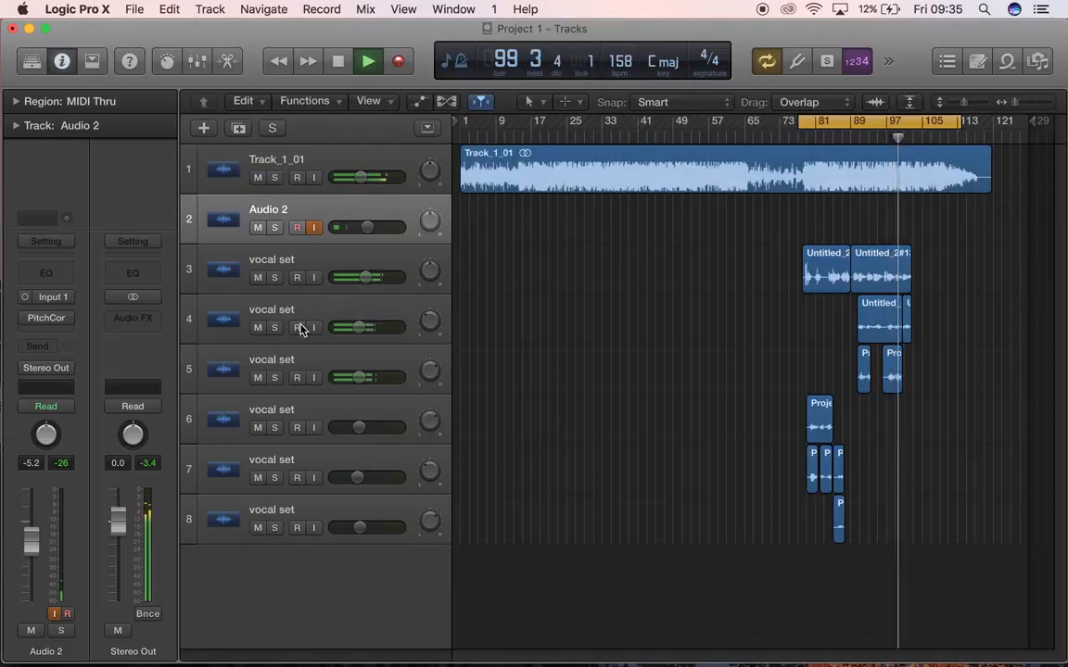
left_click(274, 277)
left_click(274, 277)
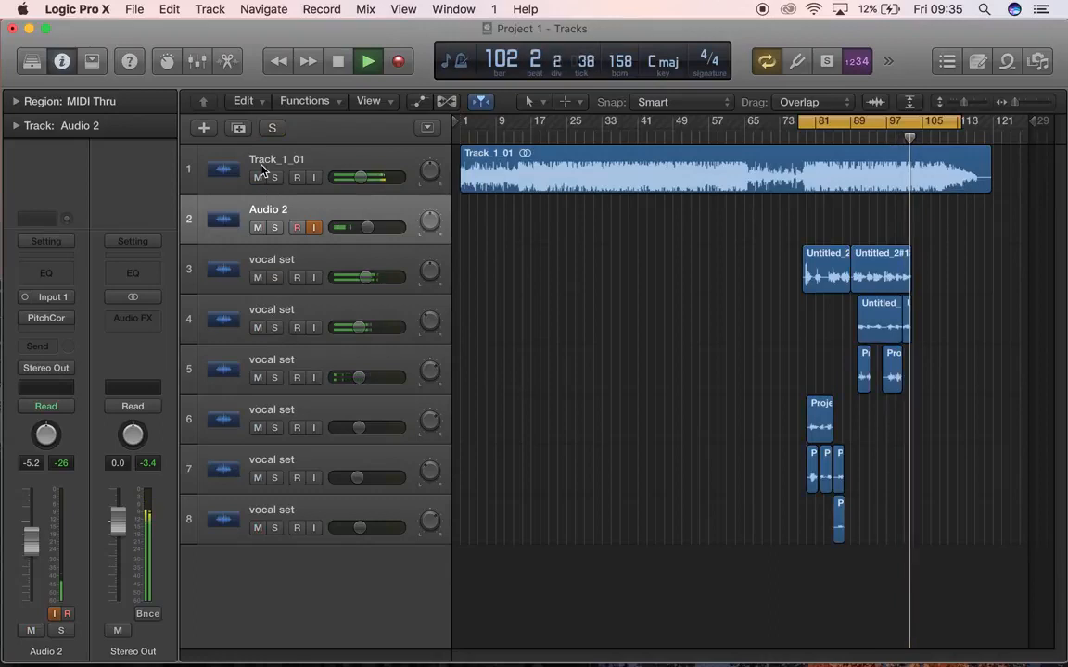
key("space")
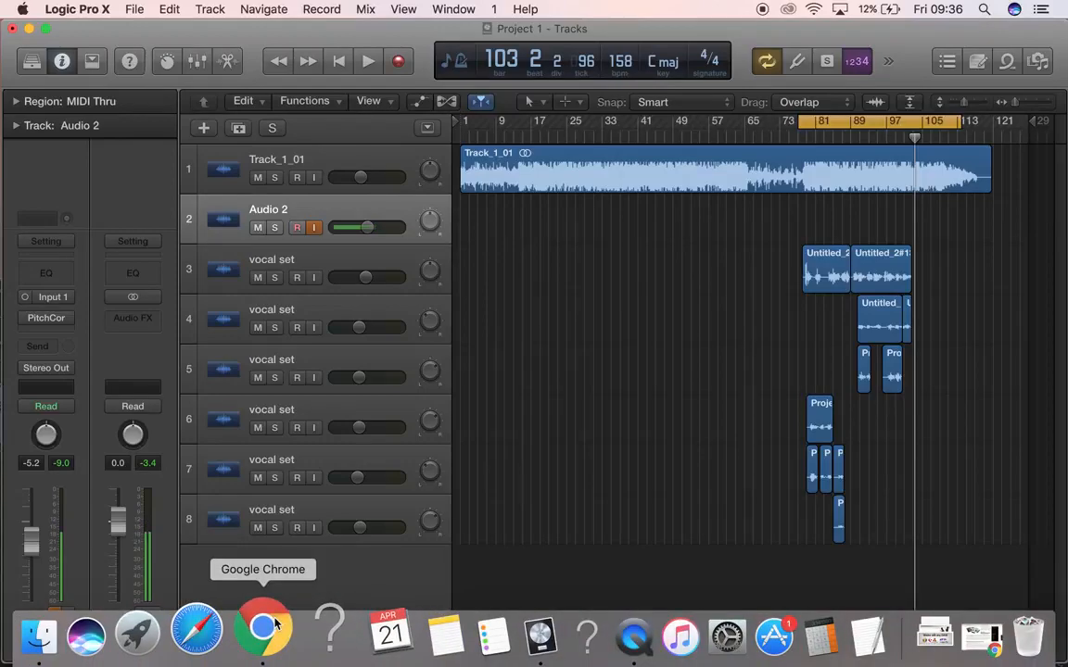
left_click(274, 627)
key("super+t")
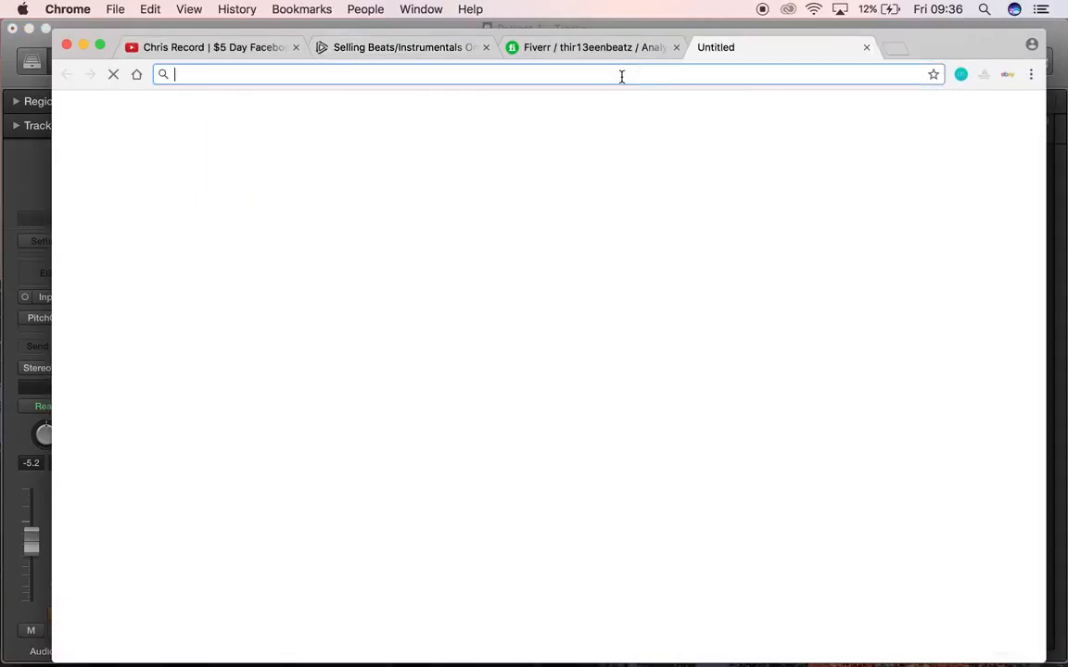
type("www.thir13")
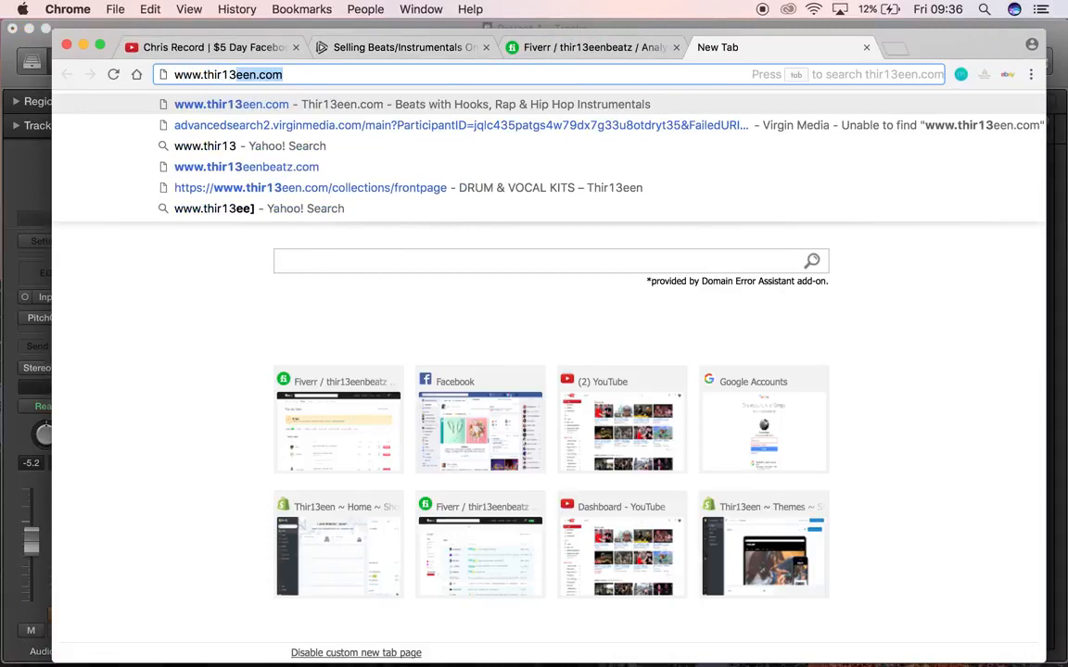
key("Return")
scroll(516, 371, "down", 3)
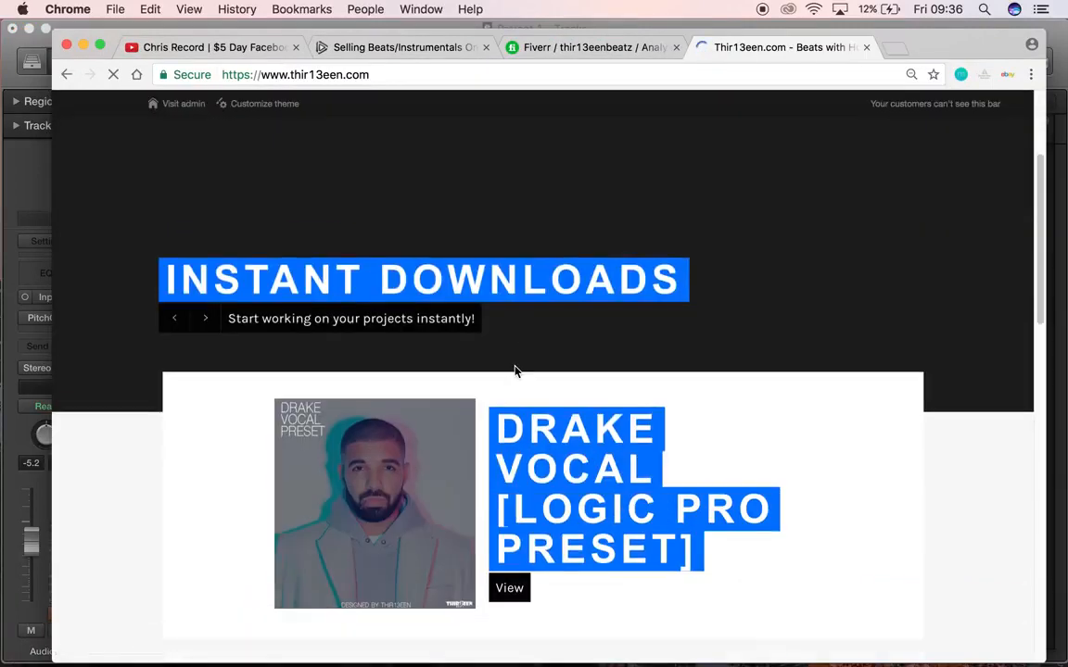
left_click(509, 589)
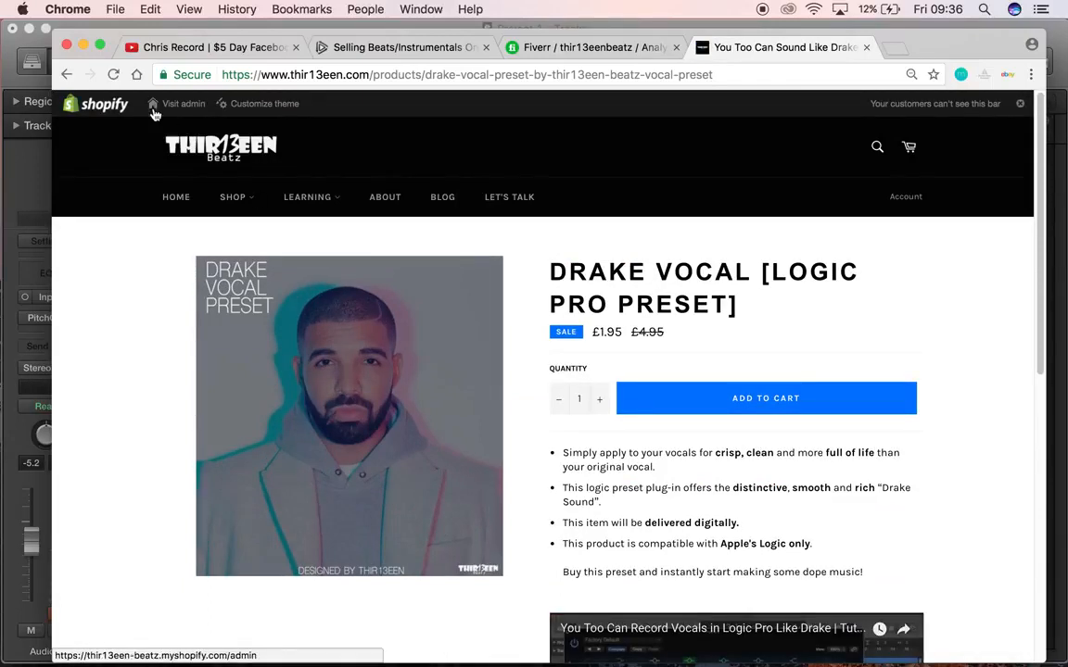
Switch back to Logic Pro X, examine the plug-in chain of vocal set track 3 and reselect the Audio 2 track.
left_click(11, 74)
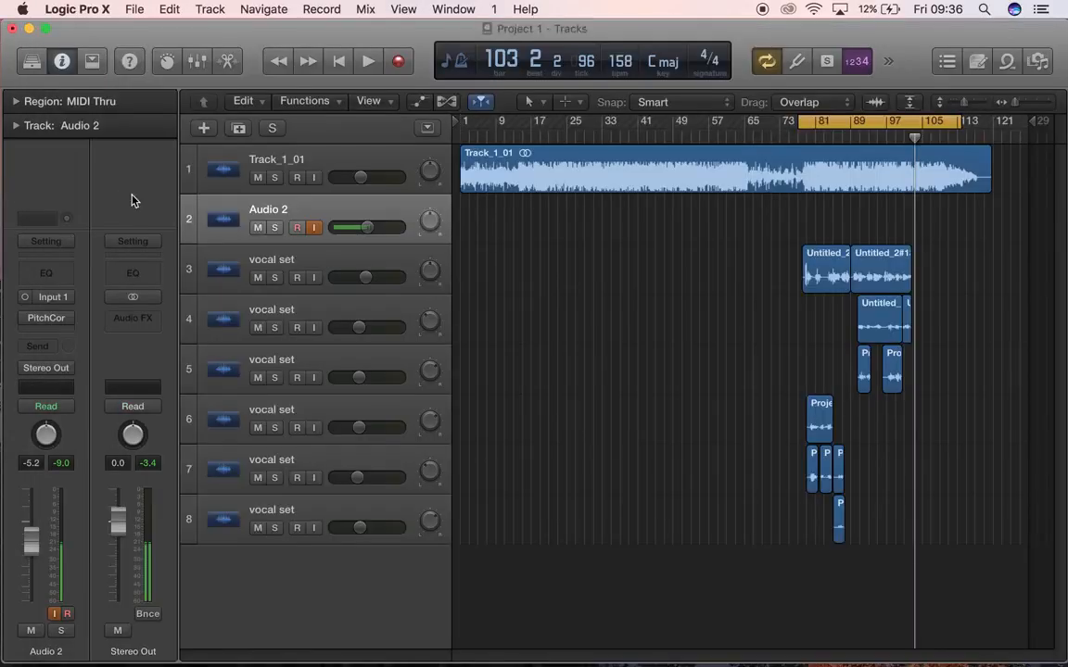
left_click(326, 254)
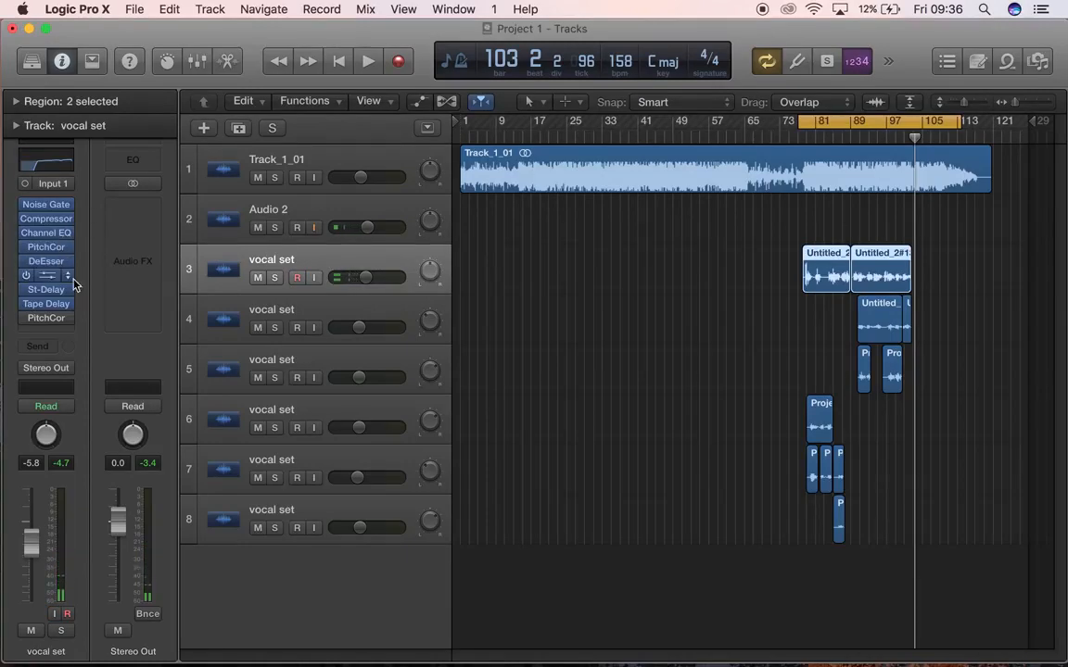
left_click(321, 204)
Move the Logic Pro window down to uncover the Chrome window and look through the Drake vocal preset's product page.
left_click_drag(276, 32, 296, 347)
left_click_drag(917, 44, 911, 35)
scroll(461, 402, "down", 5)
scroll(477, 406, "up", 2)
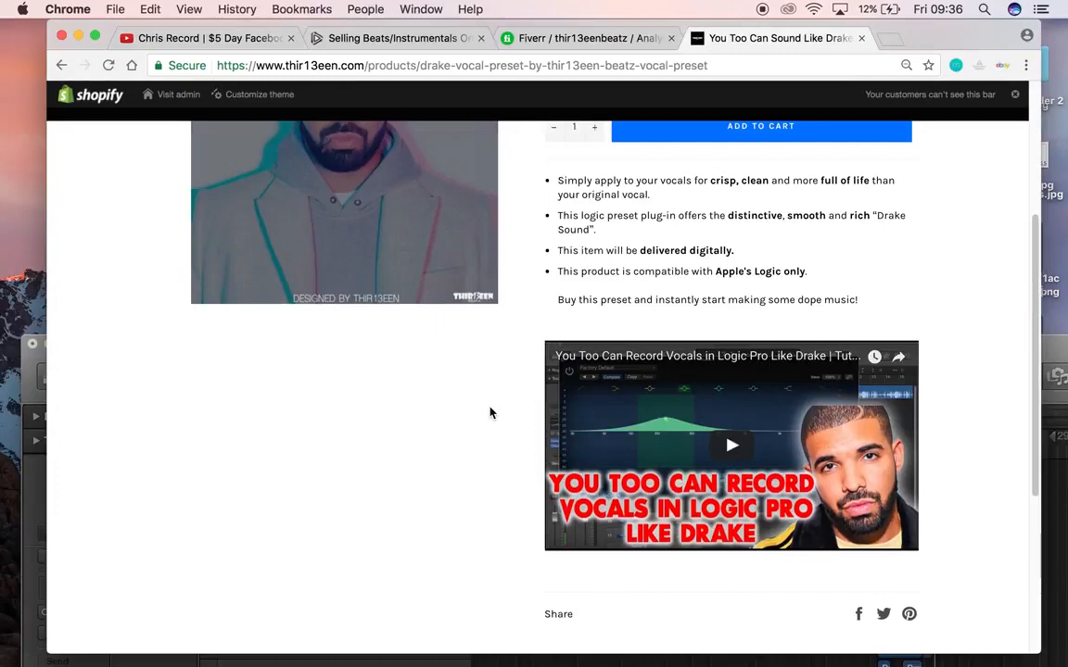
scroll(491, 412, "up", 5)
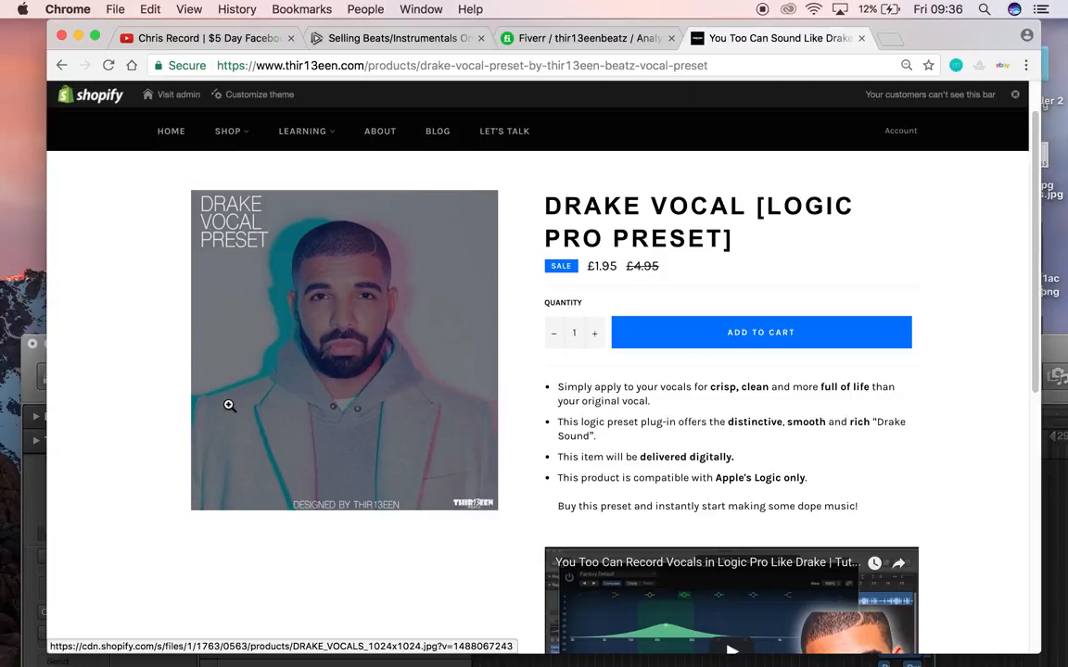
Switch back to Logic Pro X and move its project window back up to fill the screen.
mouse_move(163, 635)
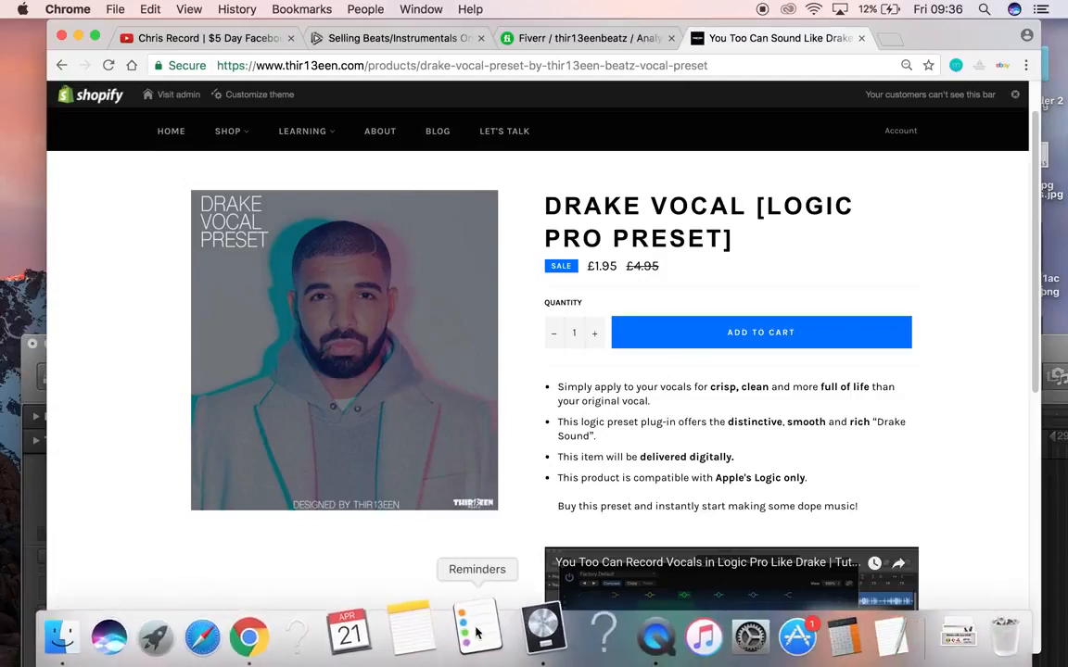
left_click(544, 634)
left_click_drag(429, 339, 380, 7)
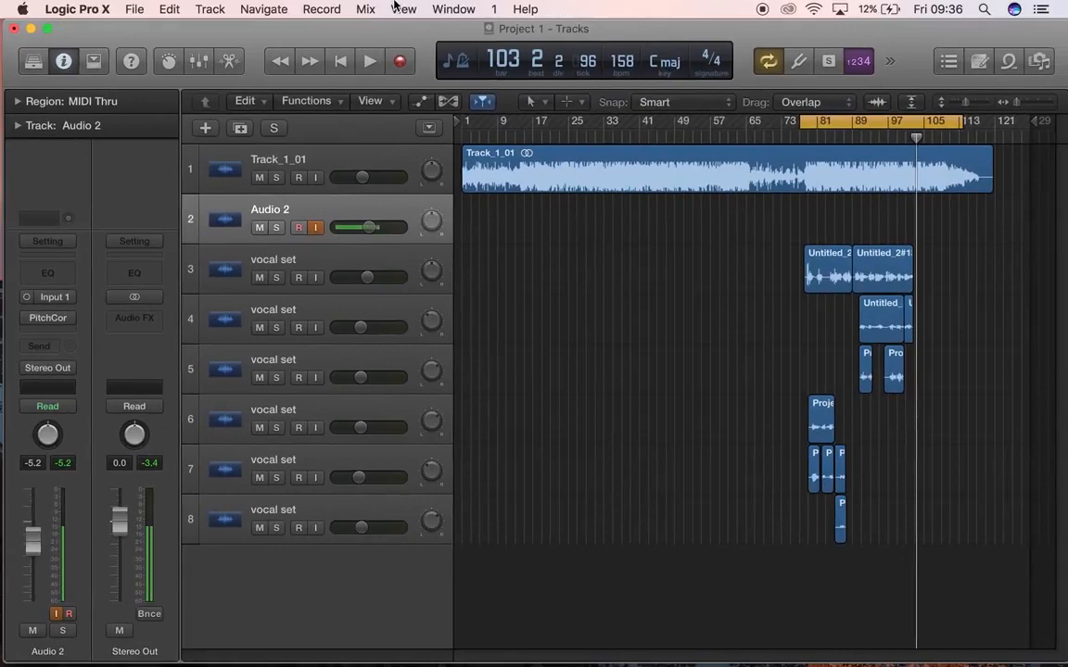